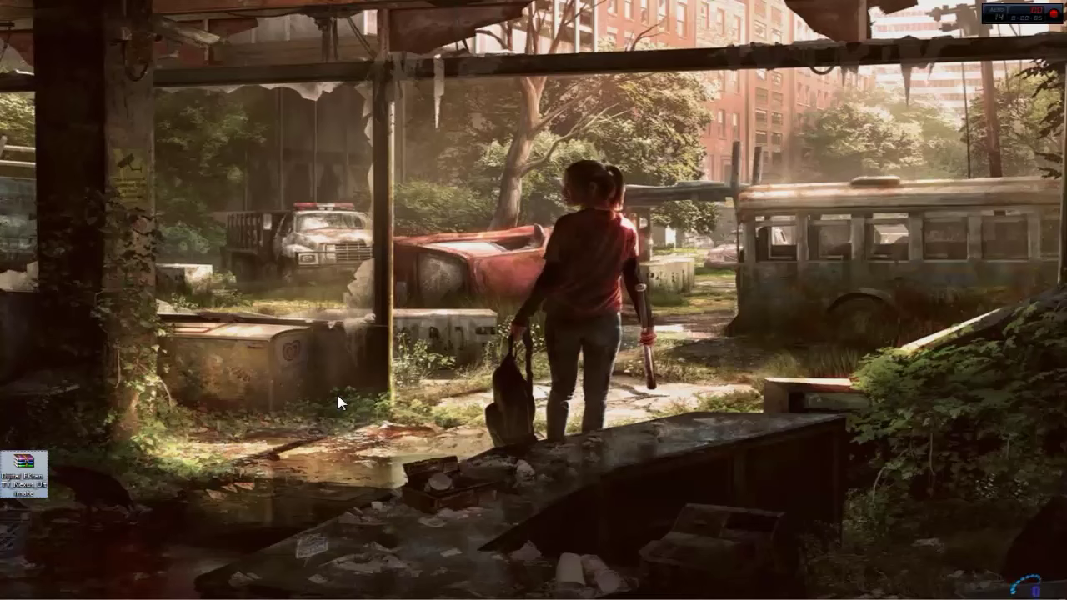
# - Extract the Dijital_EKran_TV_Nexus_Ultimate archive into its own folder and place that folder just above the archive on the desktop
pyautogui.click(390, 358)
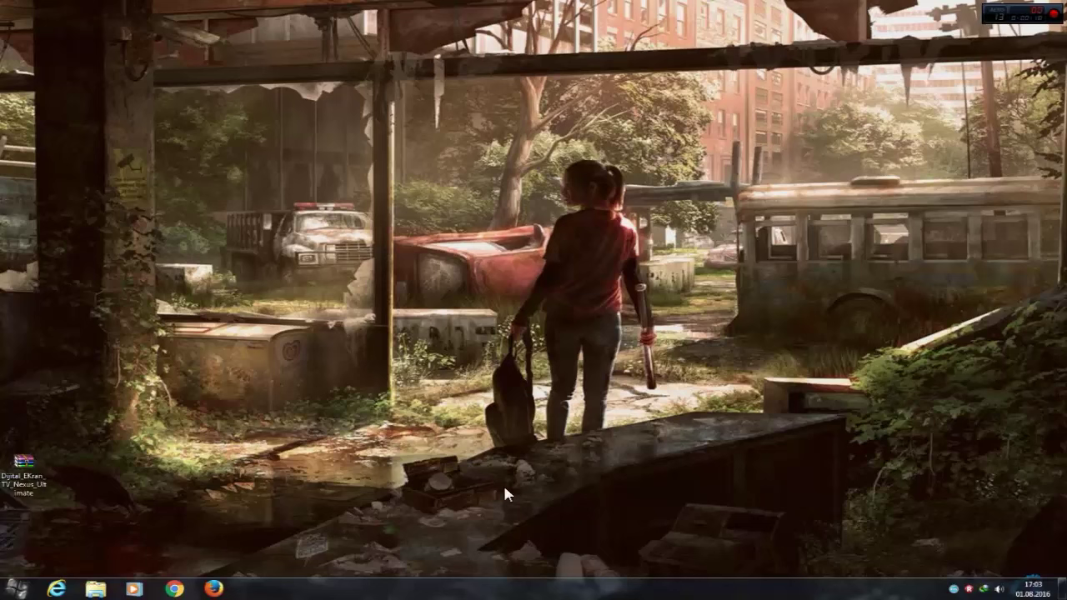
pyautogui.rightClick(23, 466)
pyautogui.moveTo(147, 303)
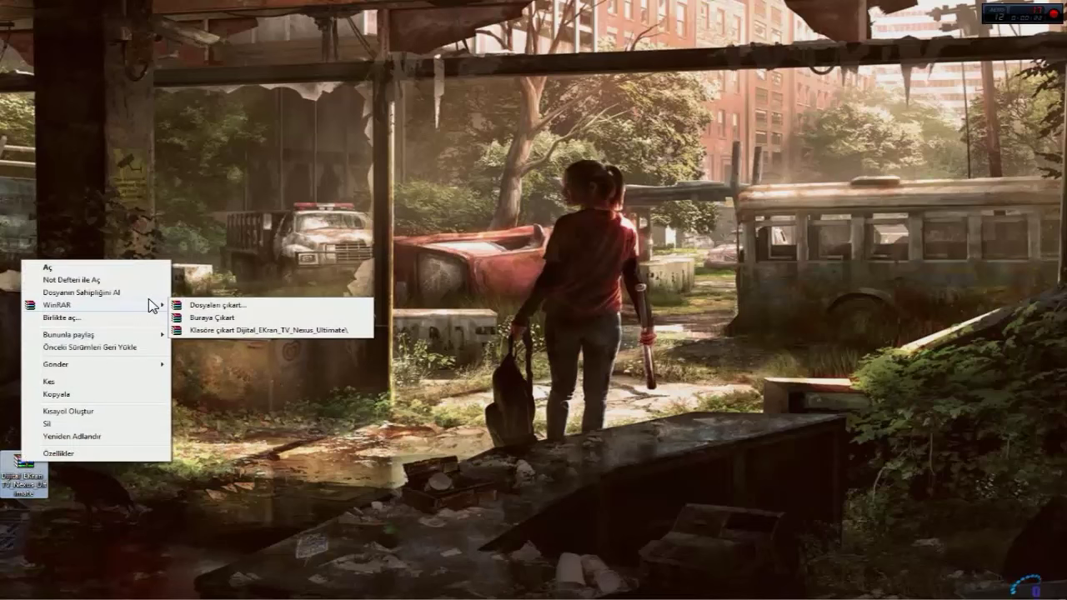
pyautogui.click(209, 331)
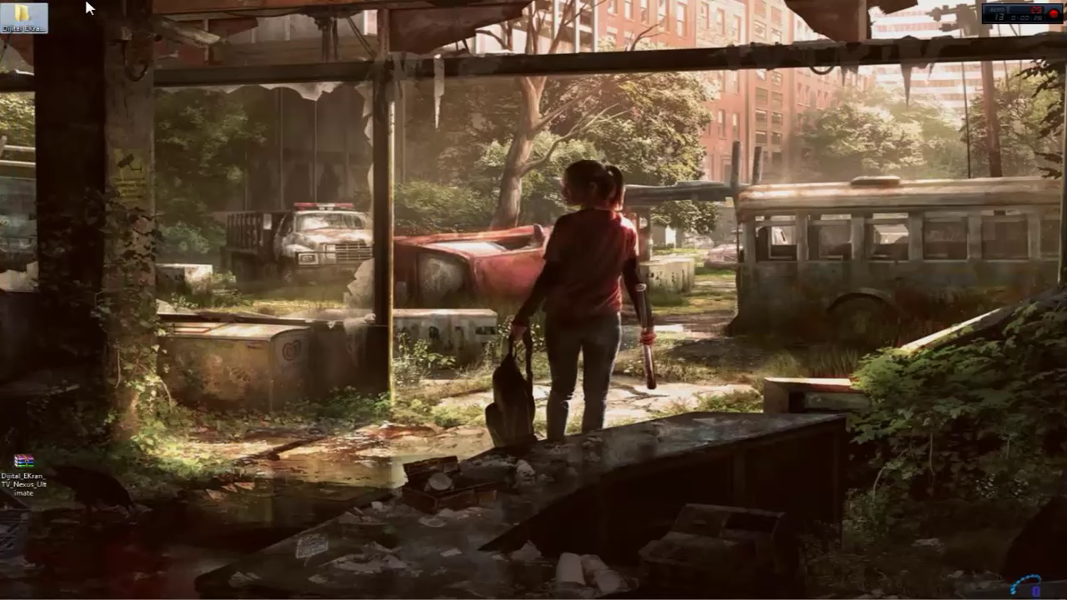
pyautogui.moveTo(29, 17); pyautogui.dragTo(25, 413)
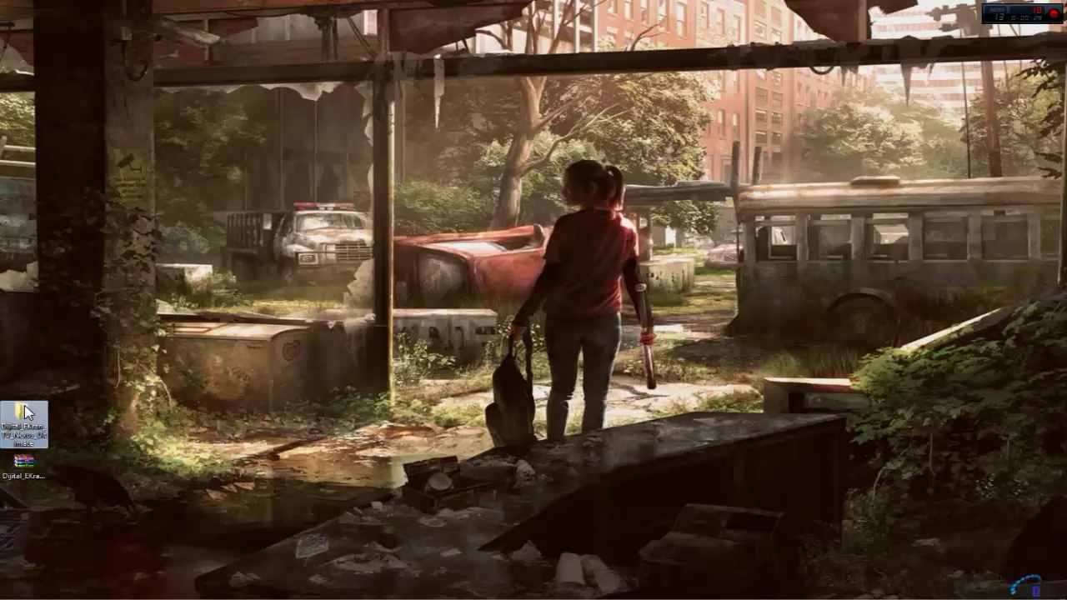
# - Launch UltimateSetup from the inner Dijital_EKran_TV_Nexus_Ultimate folder of the extracted files
pyautogui.doubleClick(25, 413)
pyautogui.doubleClick(326, 296)
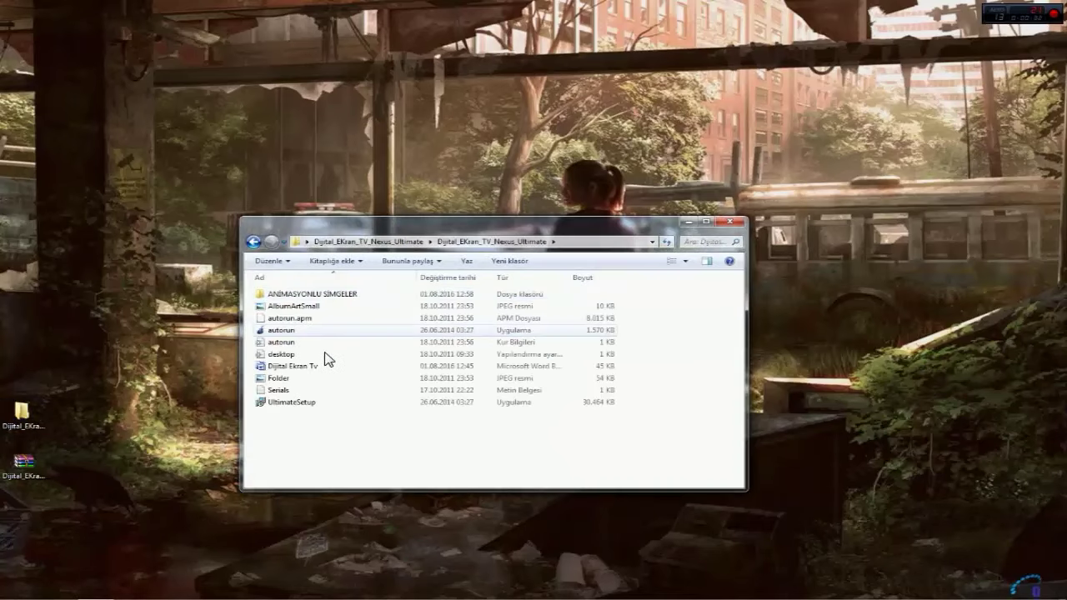
pyautogui.click(310, 294)
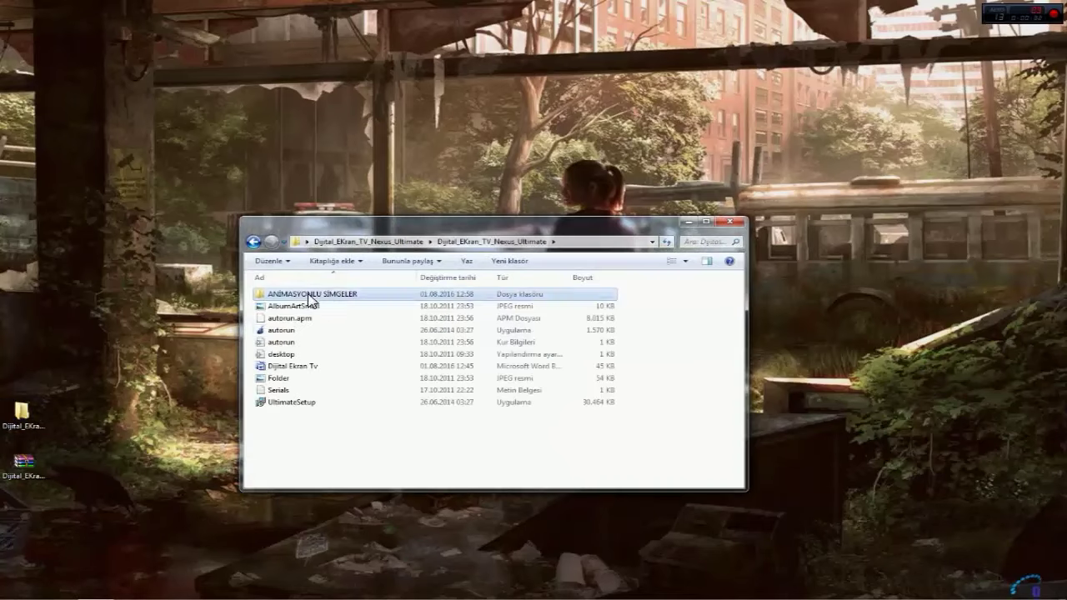
pyautogui.doubleClick(290, 405)
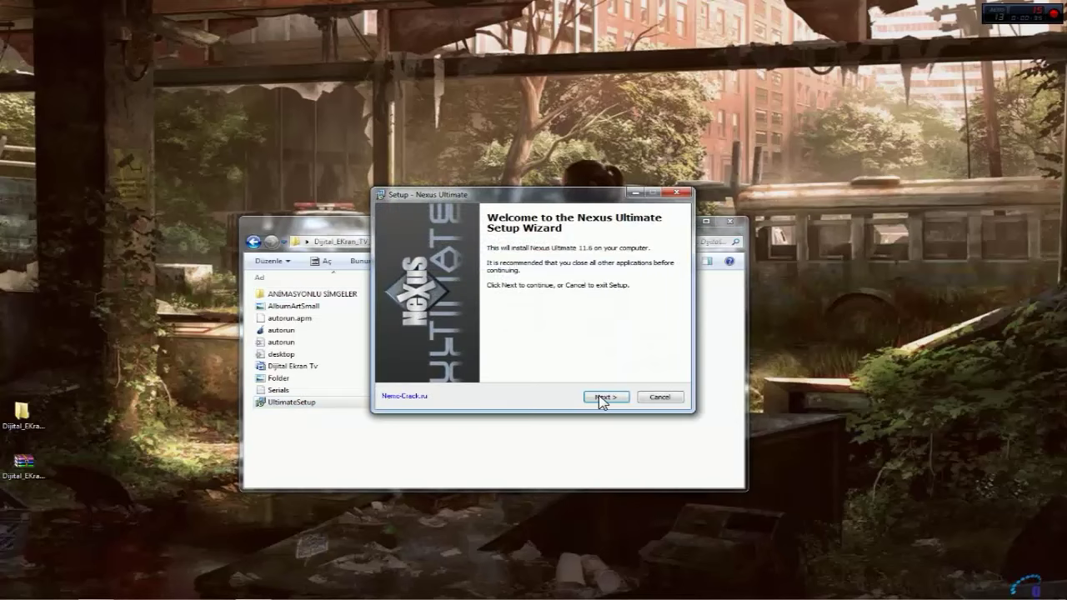
# - Accept the Nexus Ultimate license agreement and install the program with desktop and Quick Launch icons
pyautogui.click(600, 400)
pyautogui.click(409, 362)
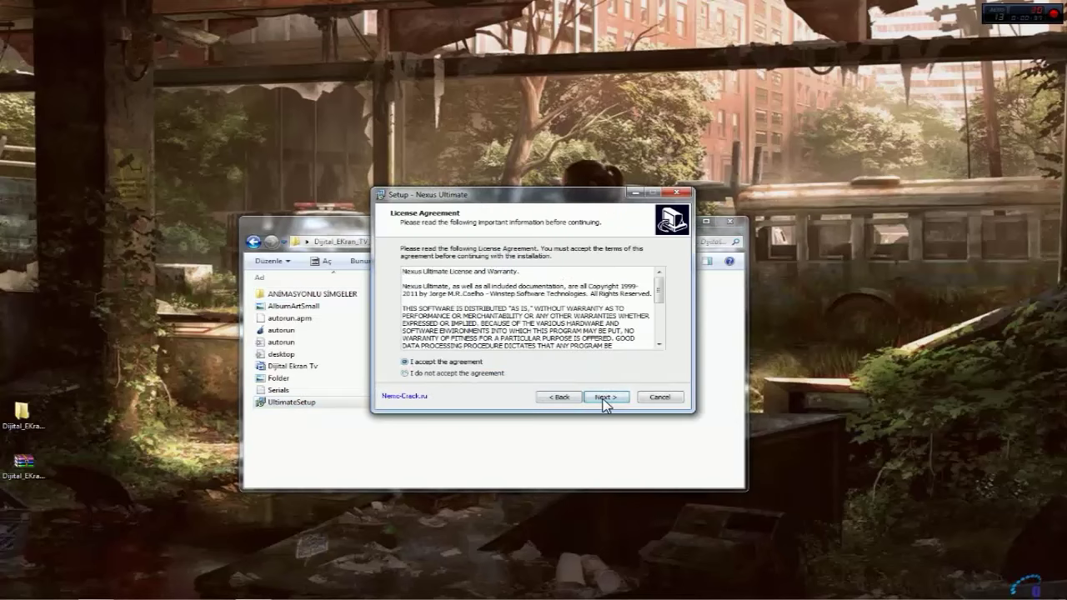
pyautogui.click(604, 398)
pyautogui.click(604, 399)
pyautogui.click(604, 398)
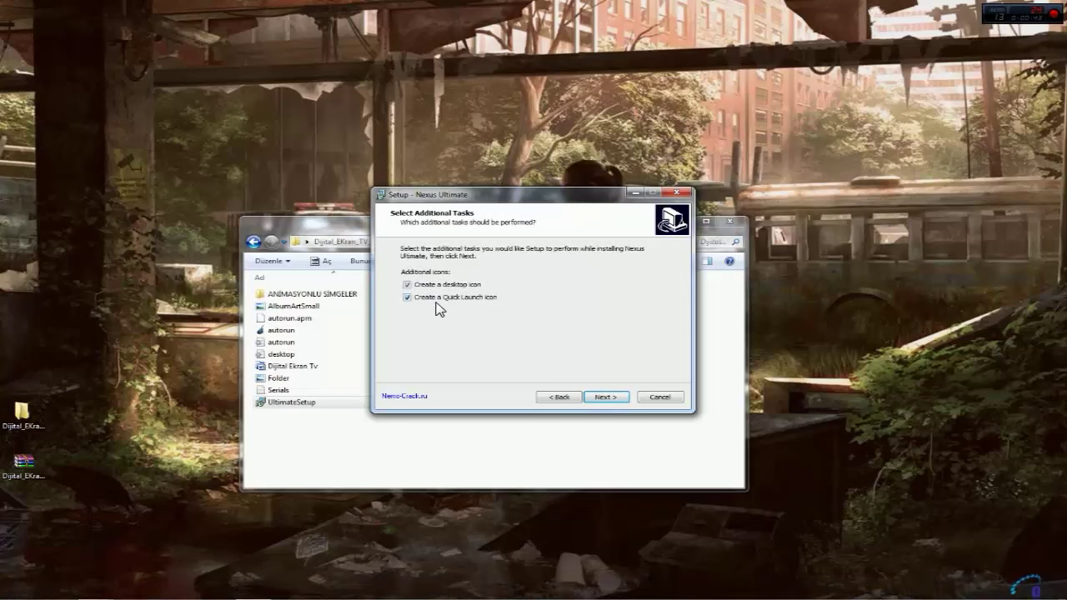
pyautogui.click(607, 398)
pyautogui.click(608, 397)
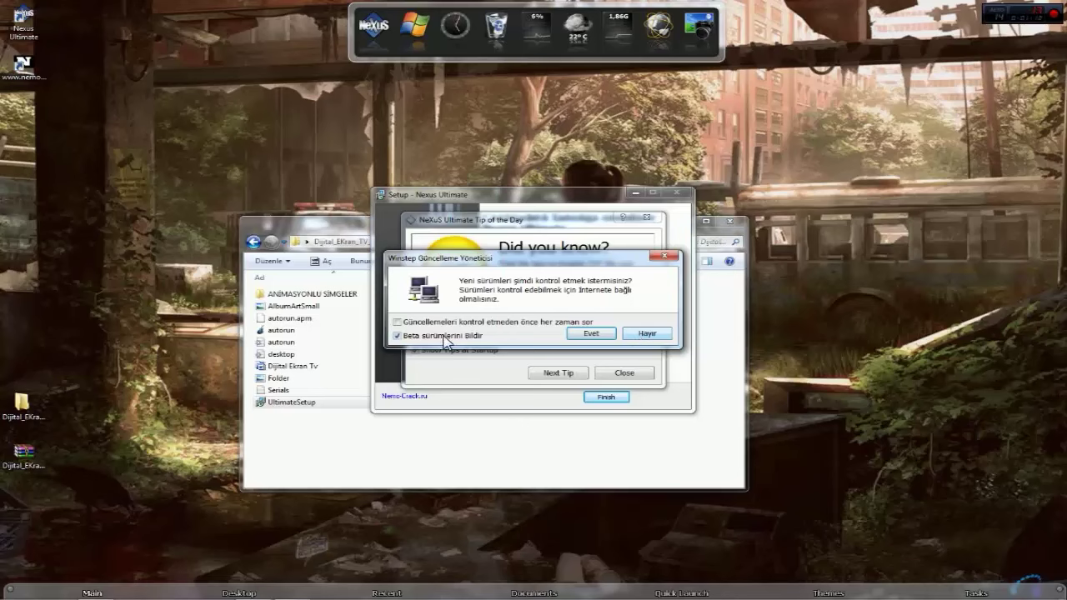
# - Decline the Winstep update check, dismiss the tip of the day and finish the Nexus Ultimate setup
pyautogui.click(633, 336)
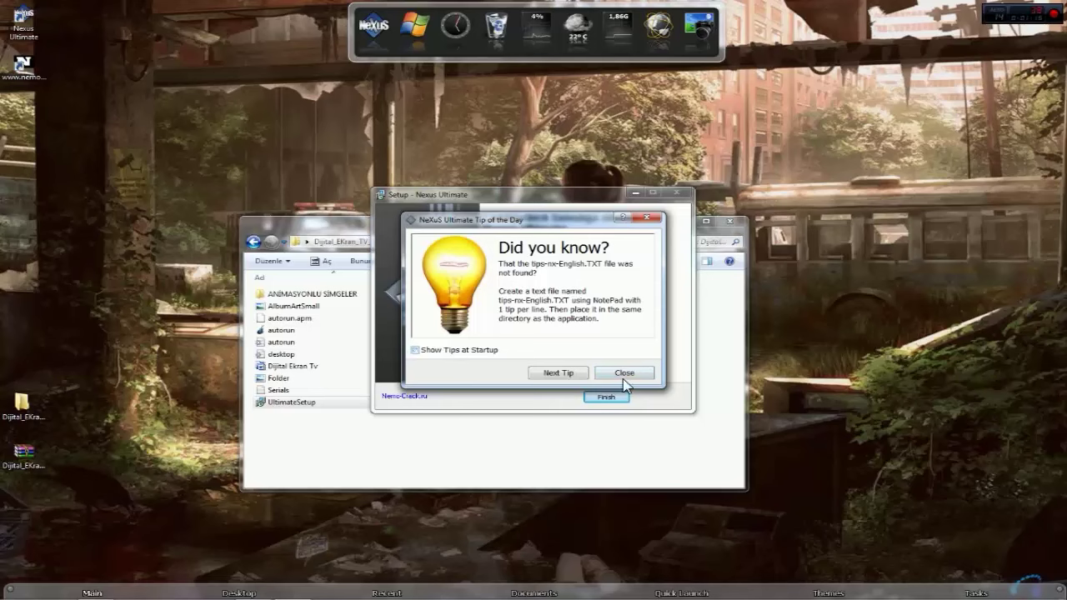
pyautogui.click(625, 374)
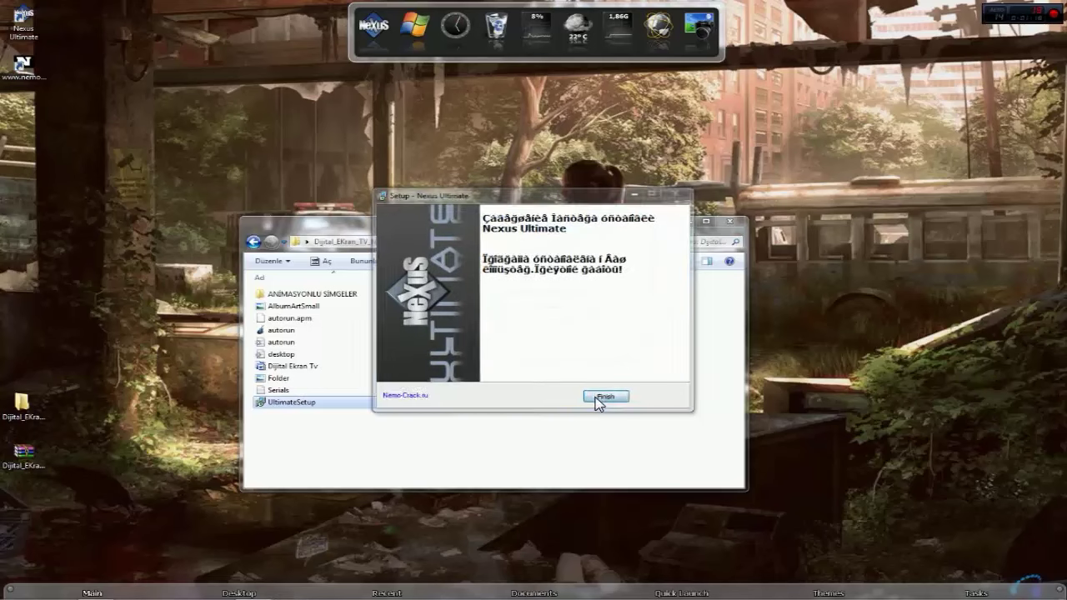
pyautogui.click(606, 397)
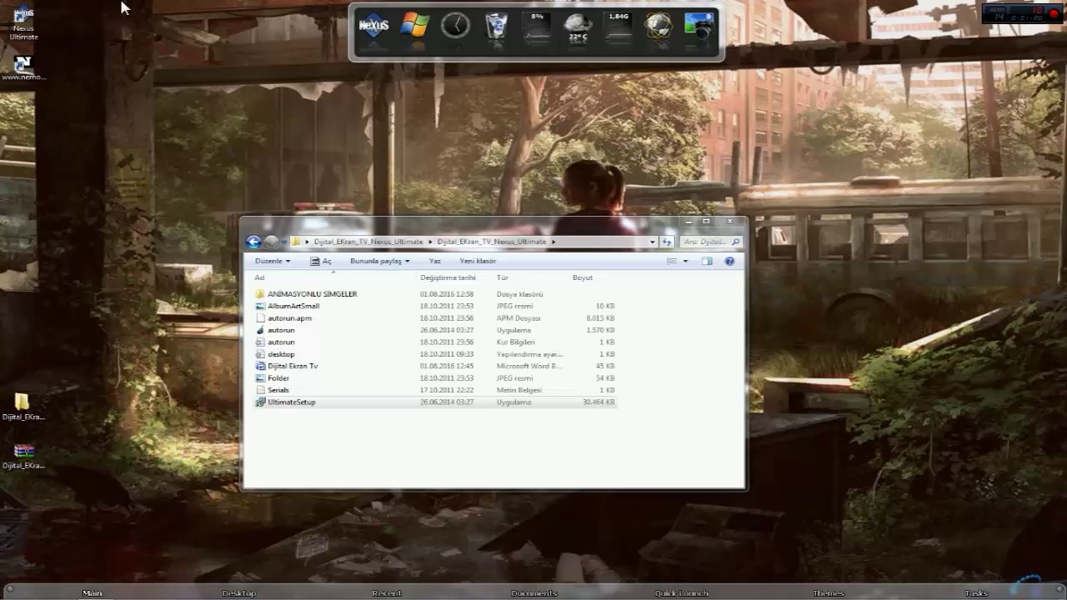
# - Move the two new desktop shortcuts closer to the extracted folder and delete the website shortcut
pyautogui.moveTo(71, 12); pyautogui.dragTo(23, 259)
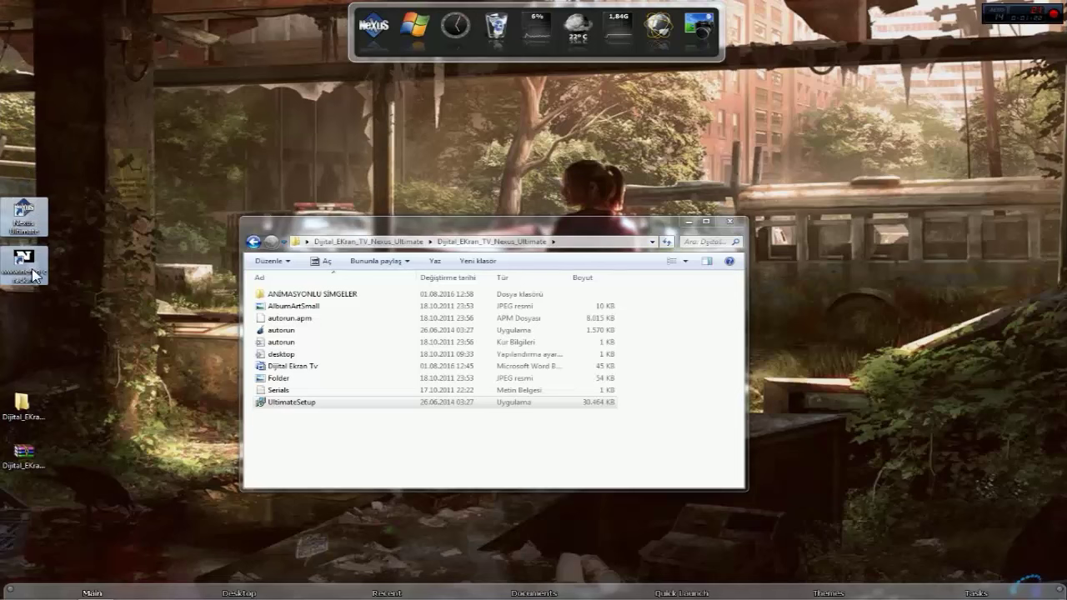
pyautogui.click(90, 267)
pyautogui.rightClick(29, 258)
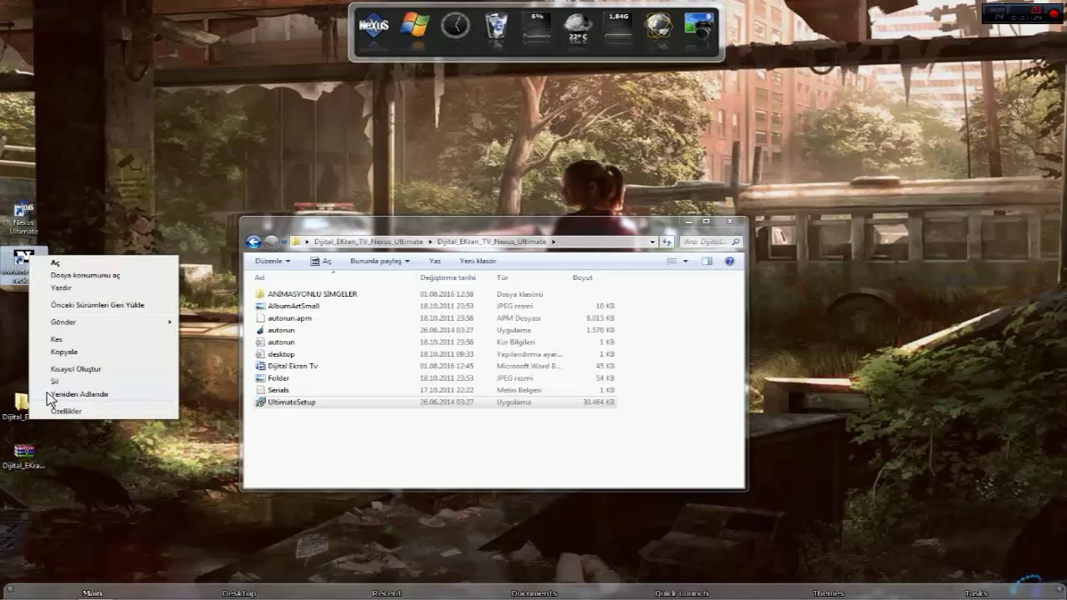
pyautogui.click(51, 381)
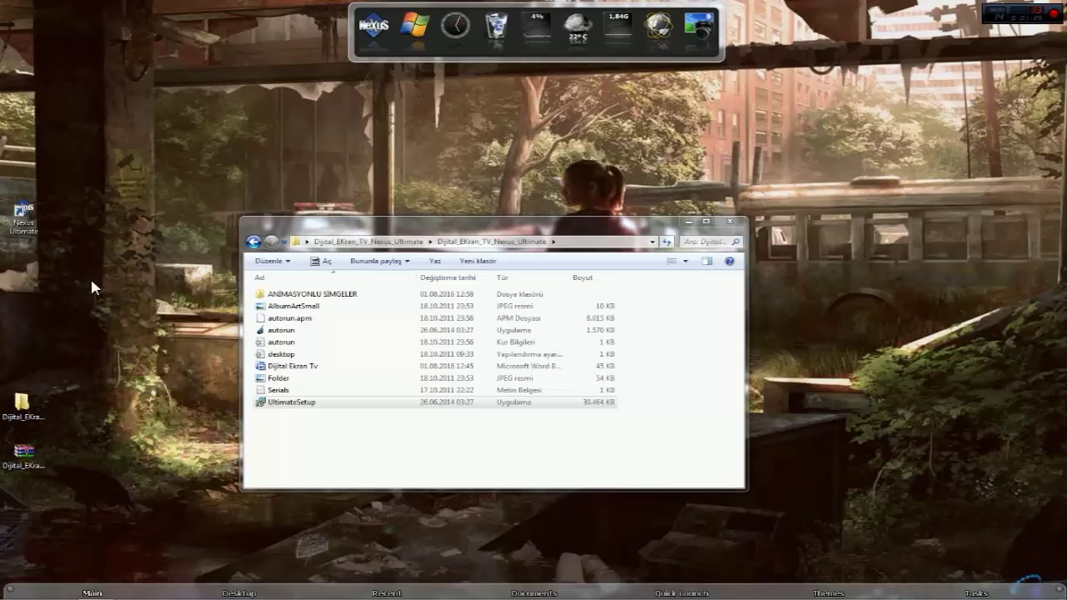
# - Locate the Dijital Ekran Tv backup file among the extracted files and close the folder window
pyautogui.click(343, 442)
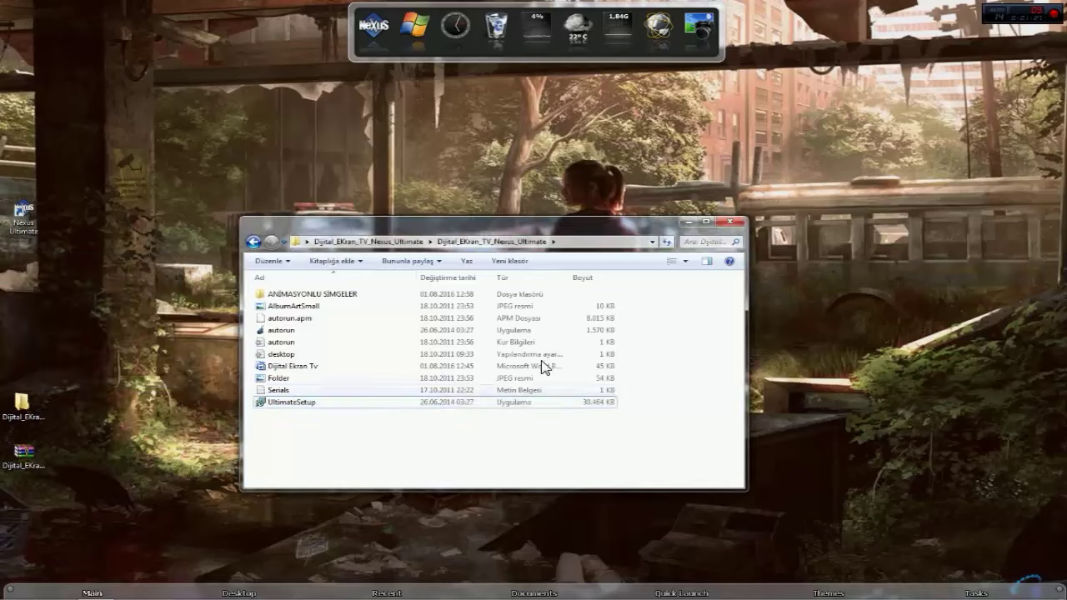
pyautogui.click(730, 225)
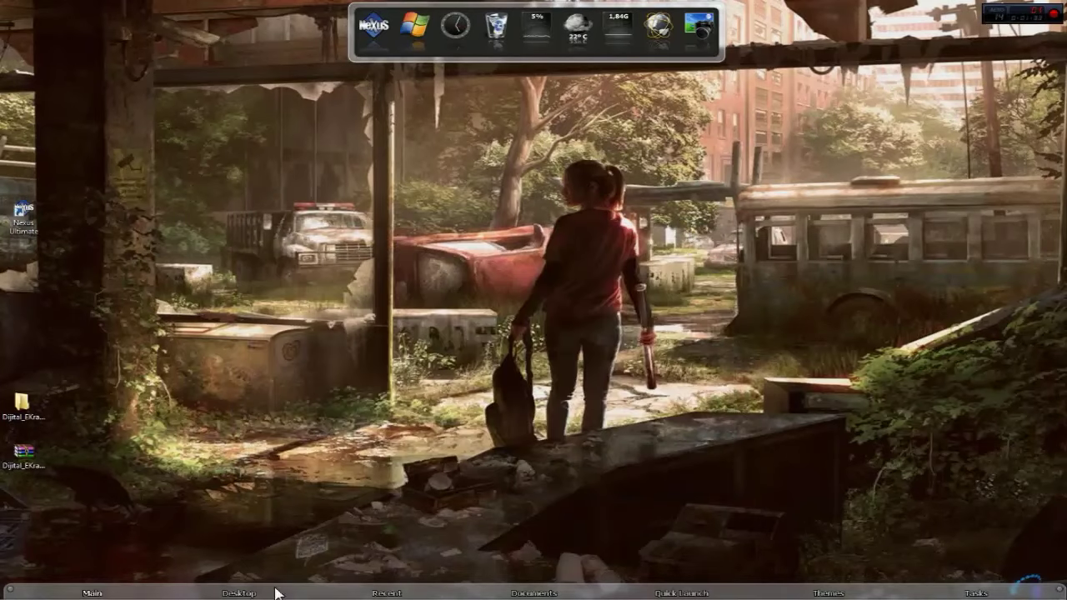
pyautogui.moveTo(280, 596)
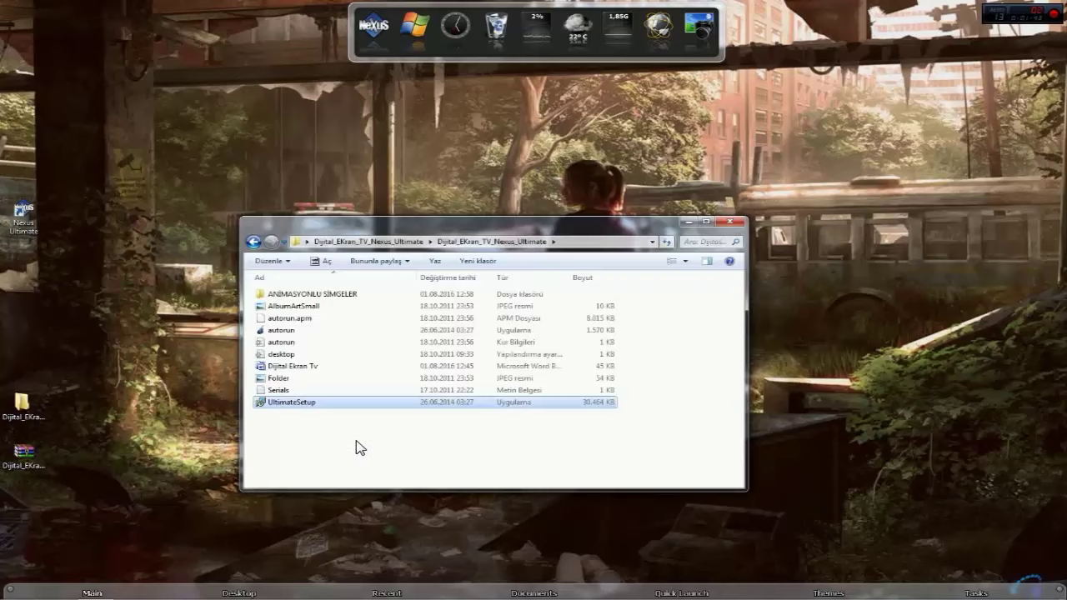
pyautogui.click(287, 367)
pyautogui.click(731, 221)
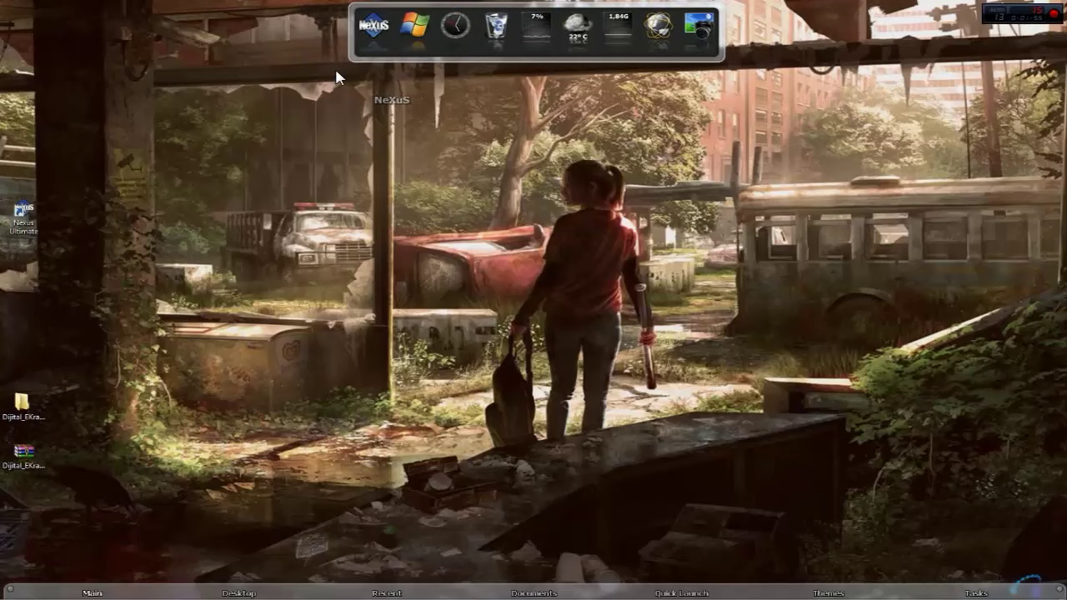
# - Show the Advanced settings in the Nexus dock's preferences
pyautogui.rightClick(351, 64)
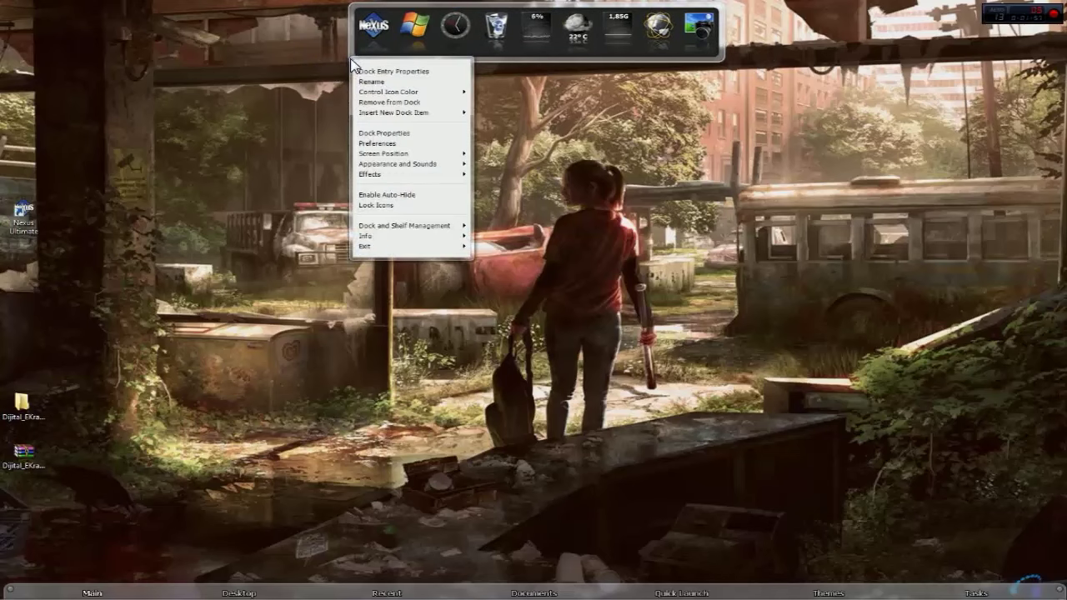
pyautogui.click(375, 143)
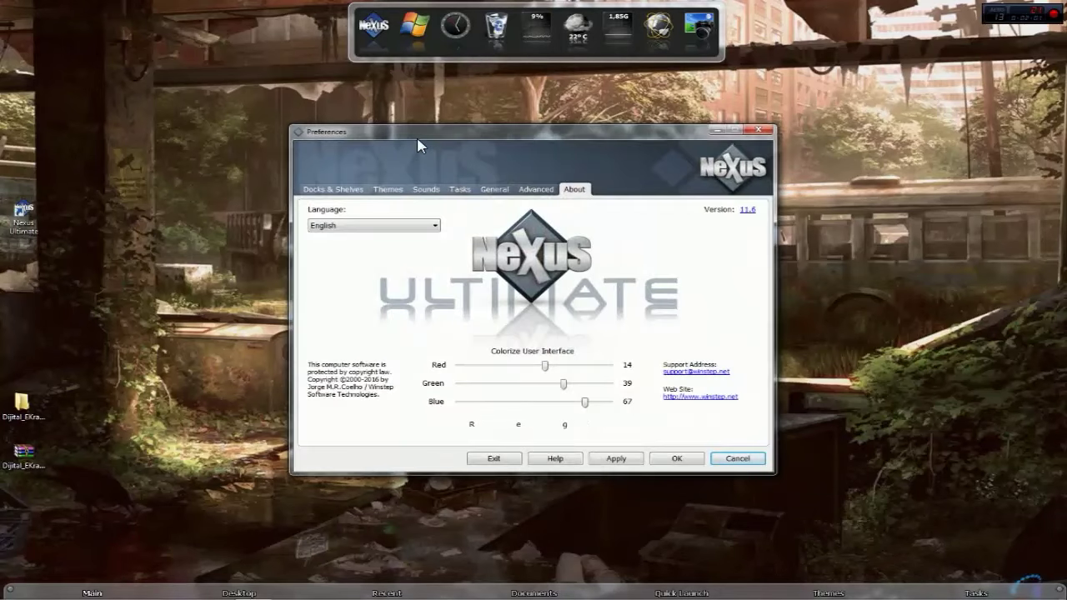
pyautogui.click(535, 191)
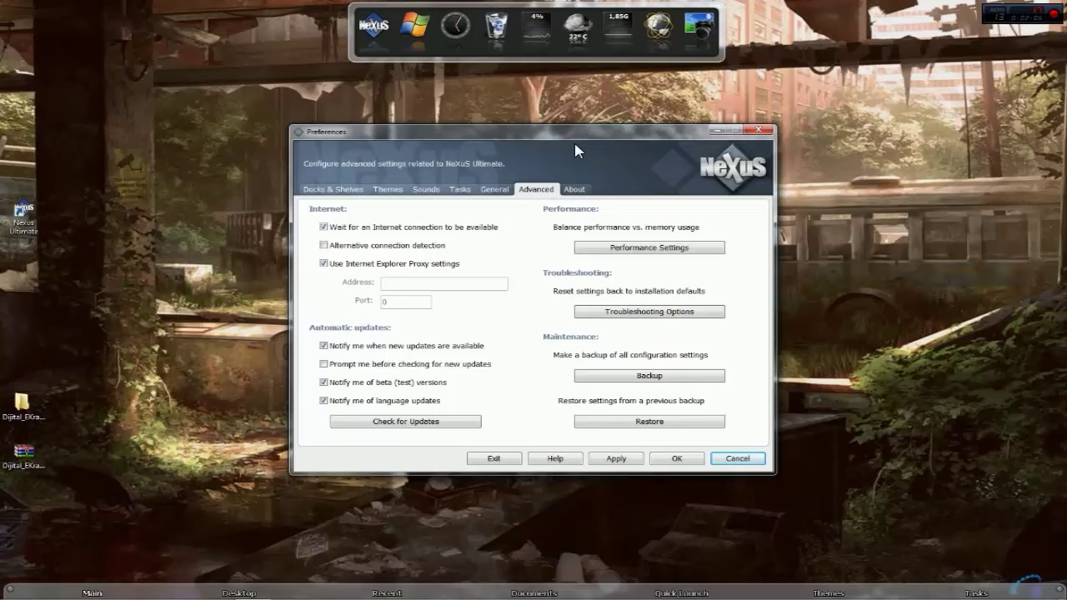
pyautogui.click(628, 423)
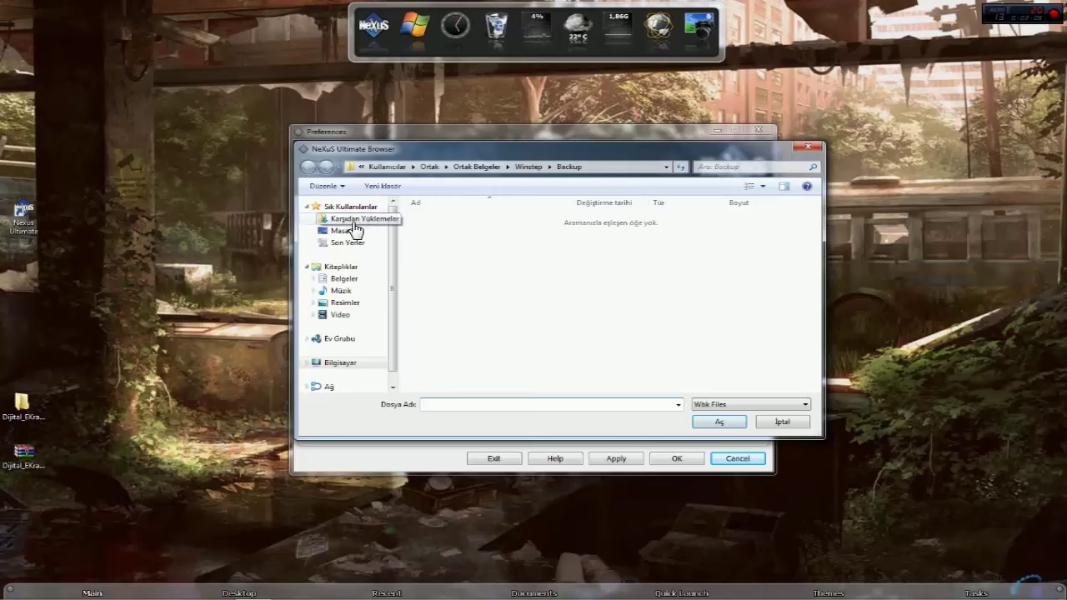
pyautogui.click(350, 232)
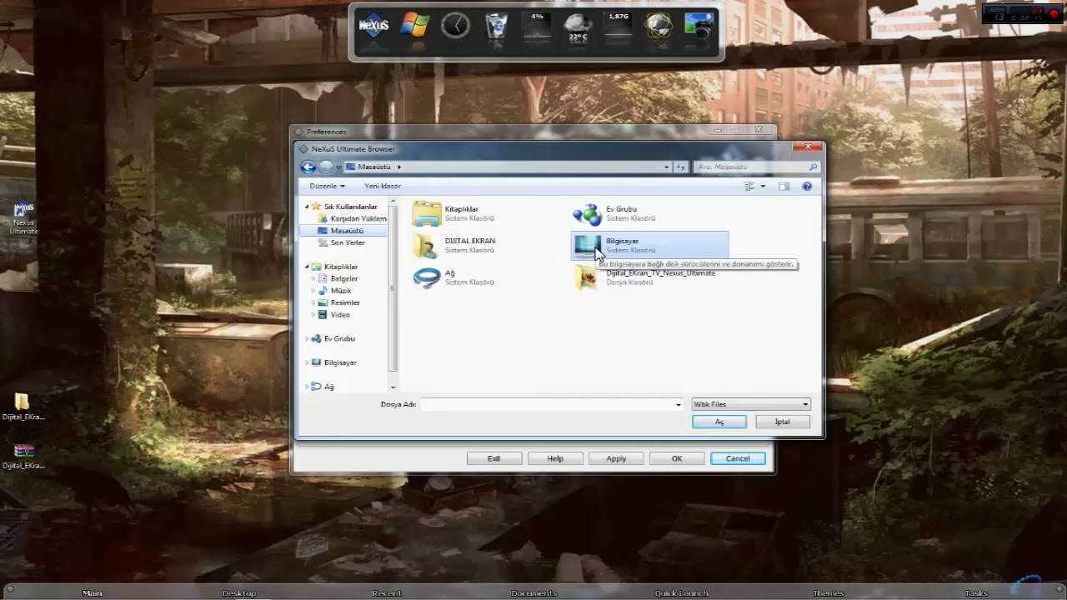
pyautogui.doubleClick(22, 403)
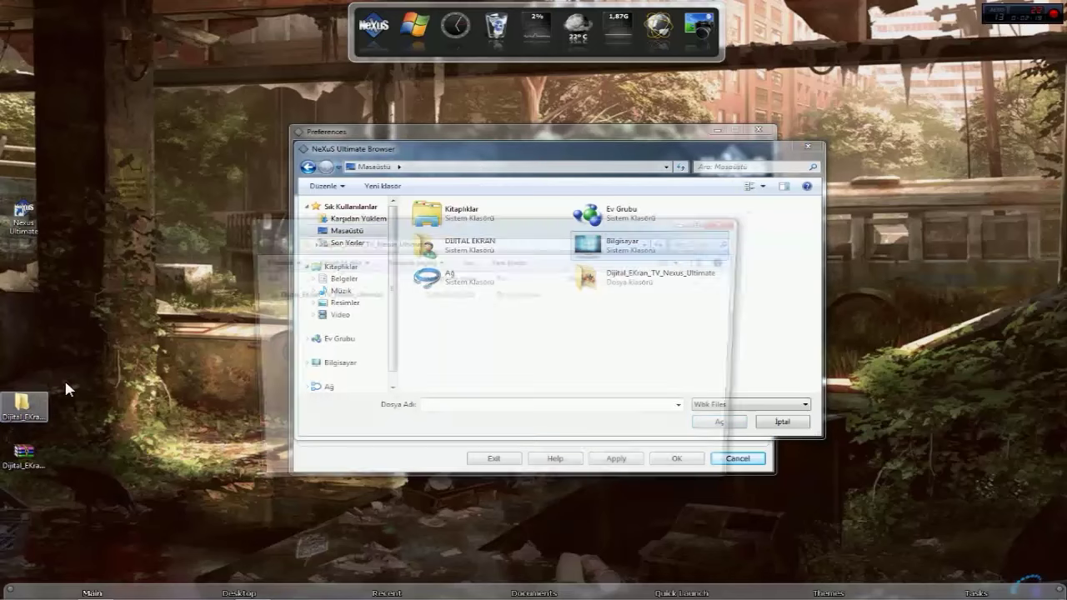
pyautogui.doubleClick(322, 296)
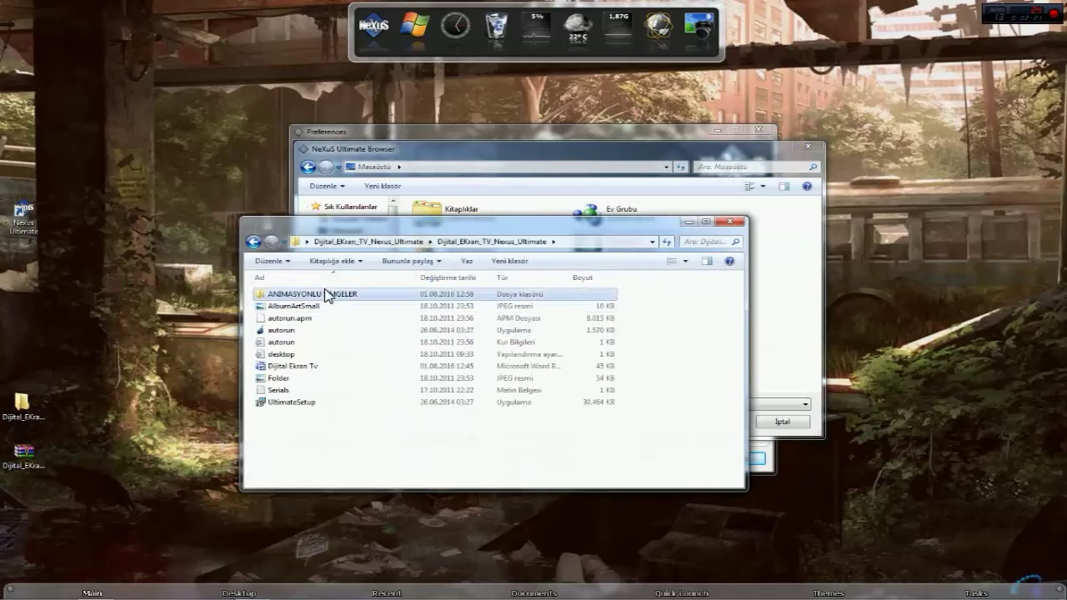
pyautogui.click(293, 366)
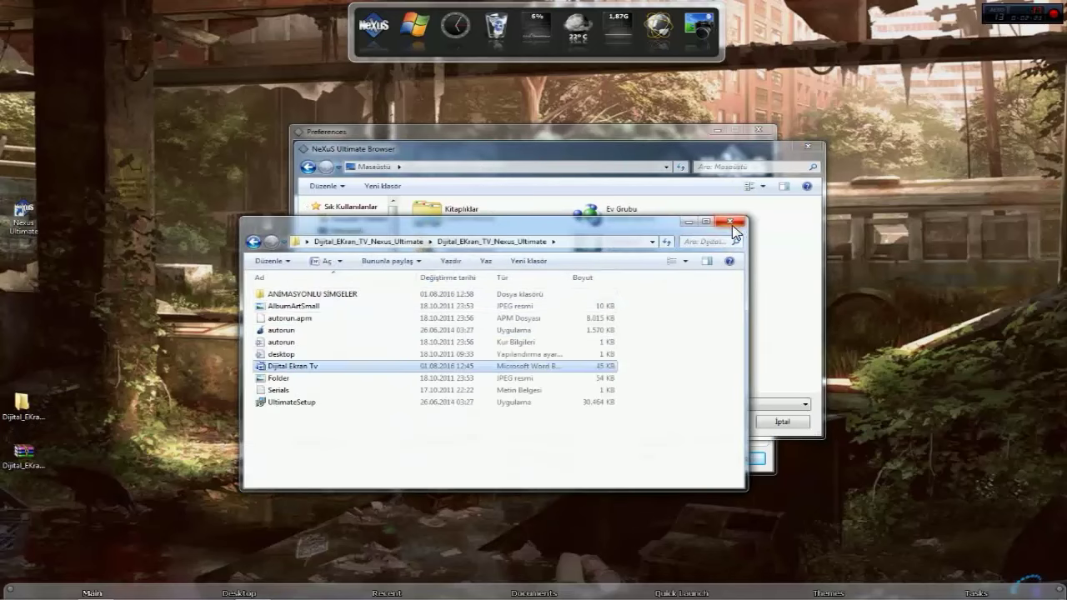
pyautogui.click(731, 222)
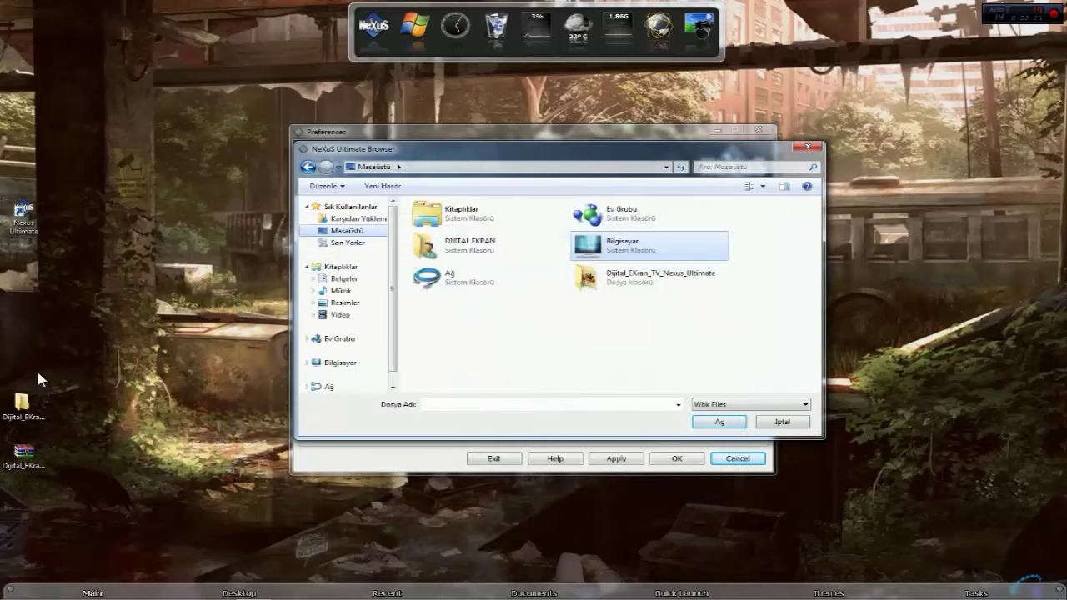
pyautogui.click(40, 412)
pyautogui.moveTo(86, 365); pyautogui.dragTo(10, 494)
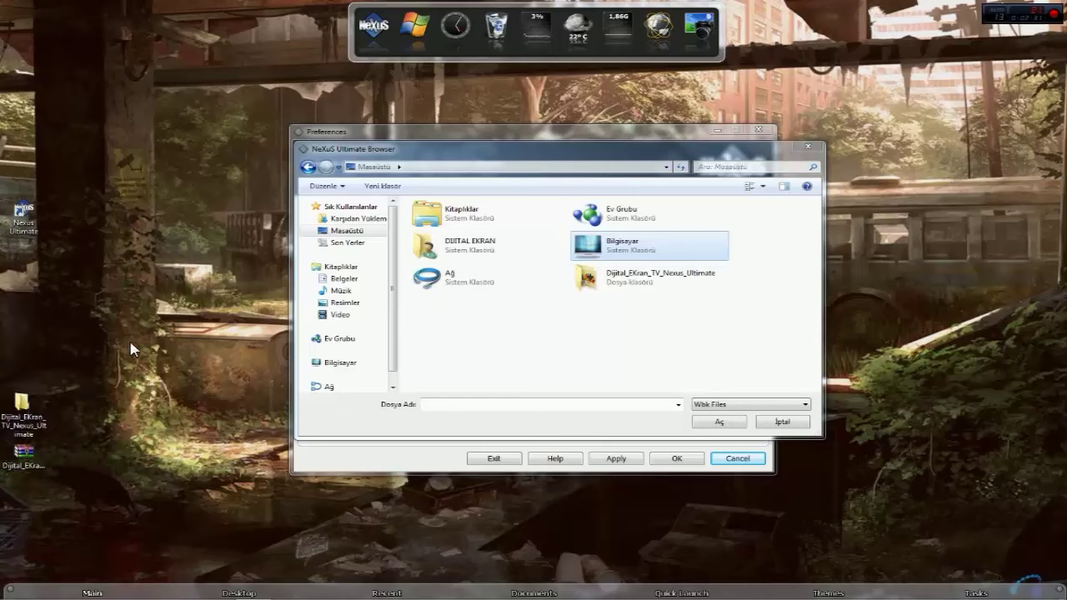
pyautogui.click(463, 346)
pyautogui.doubleClick(591, 279)
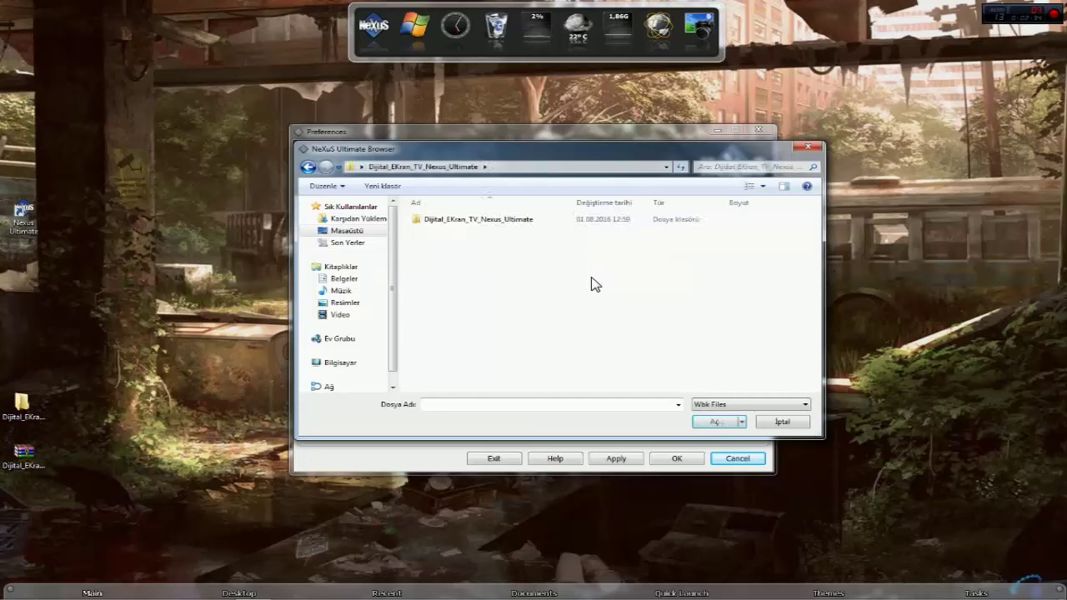
pyautogui.doubleClick(461, 221)
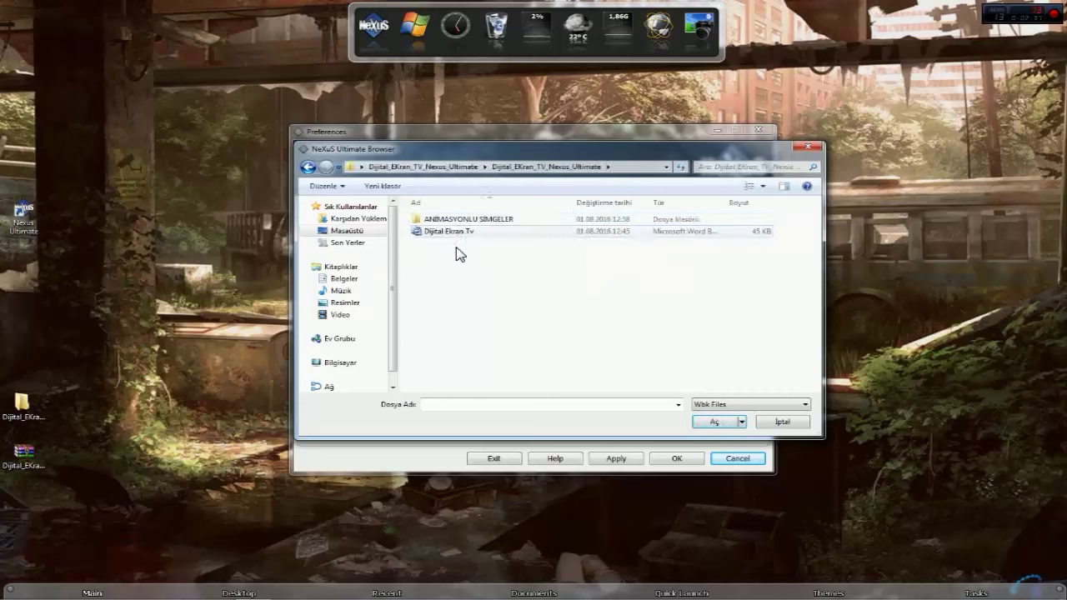
pyautogui.click(781, 422)
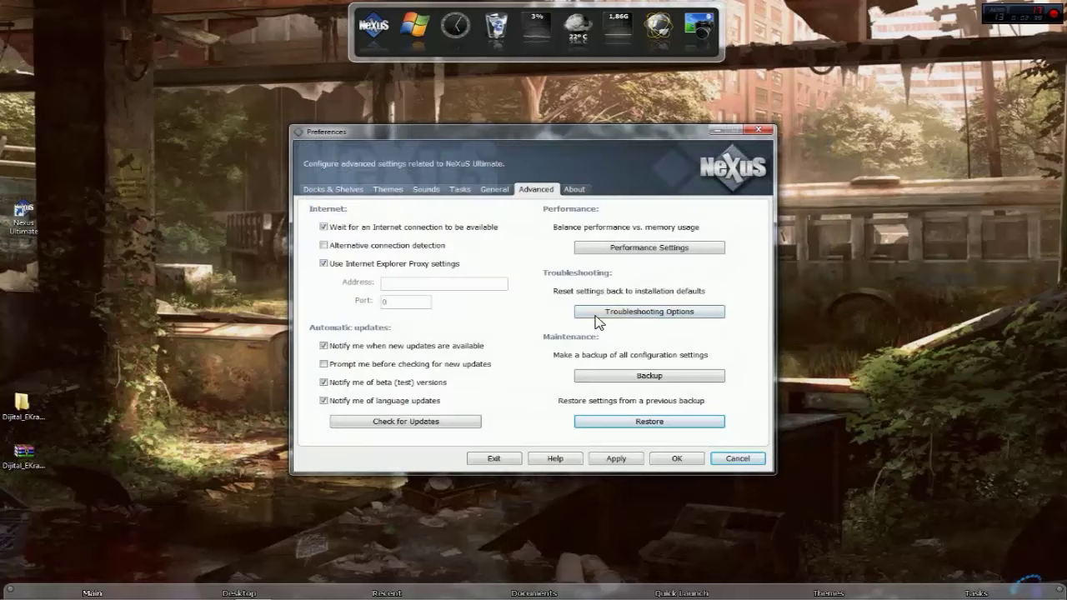
# - Restore the dock's settings from the Dijital Ekran Tv backup in the inner Dijital_EKran_TV_Nexus_Ultimate folder and accept the preferences
pyautogui.click(640, 423)
pyautogui.click(344, 231)
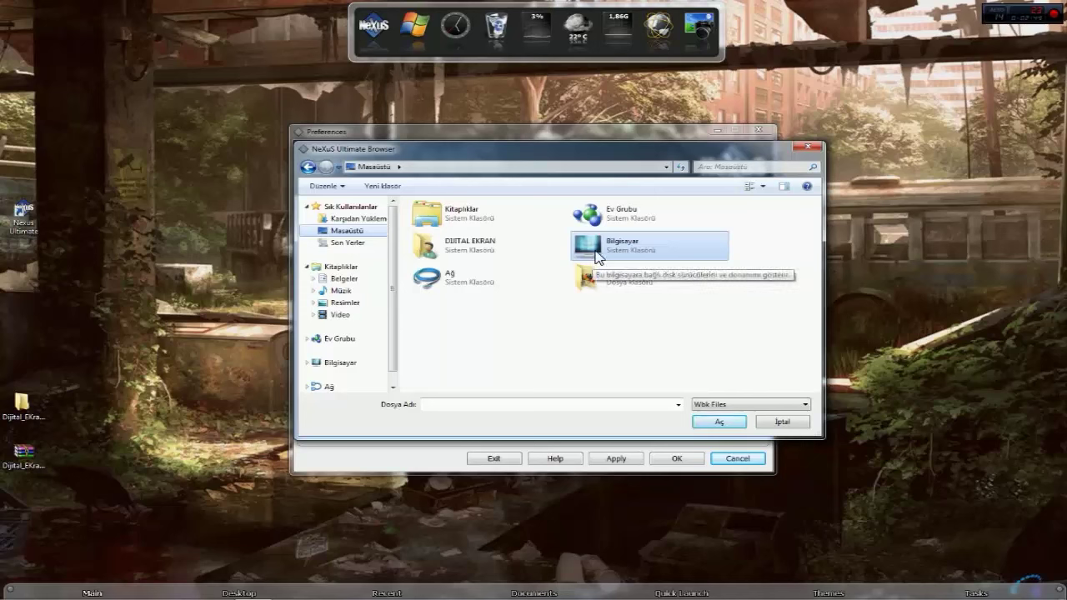
pyautogui.doubleClick(589, 279)
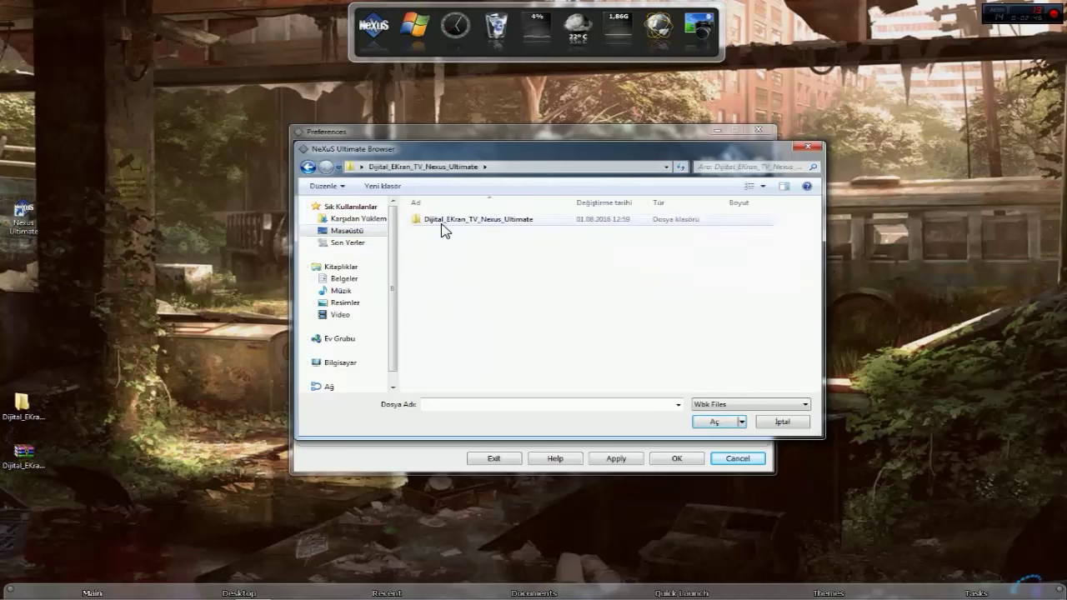
pyautogui.doubleClick(441, 223)
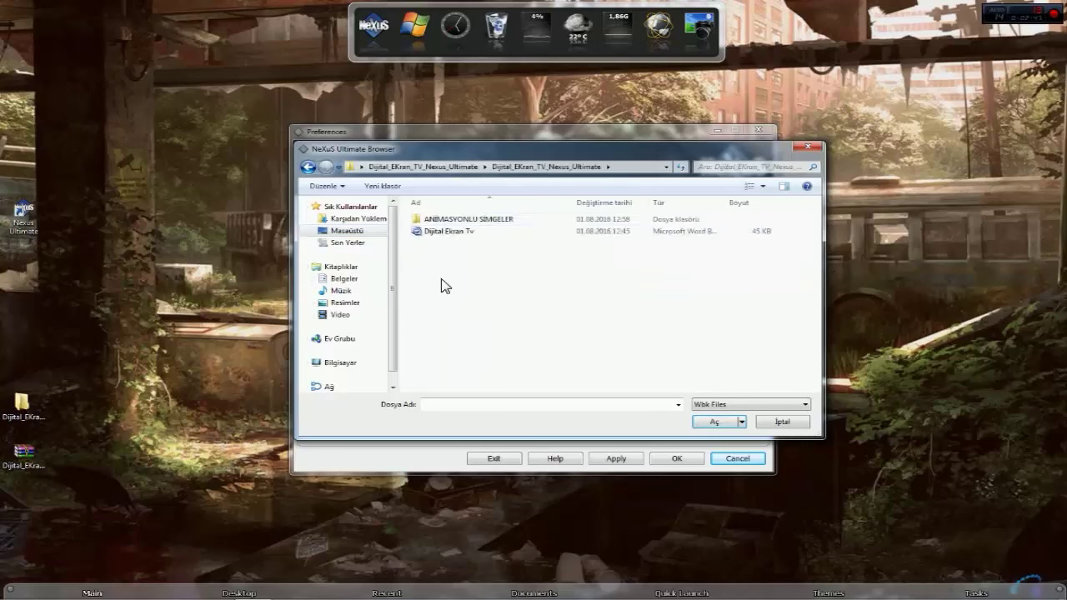
pyautogui.click(440, 237)
pyautogui.doubleClick(439, 237)
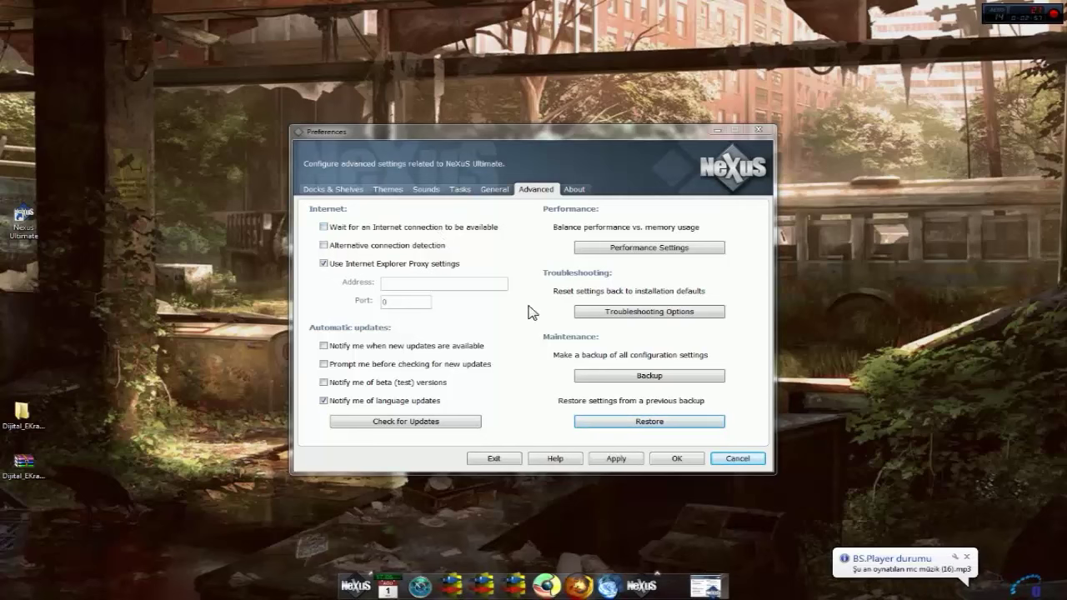
pyautogui.moveTo(597, 135); pyautogui.dragTo(528, 49)
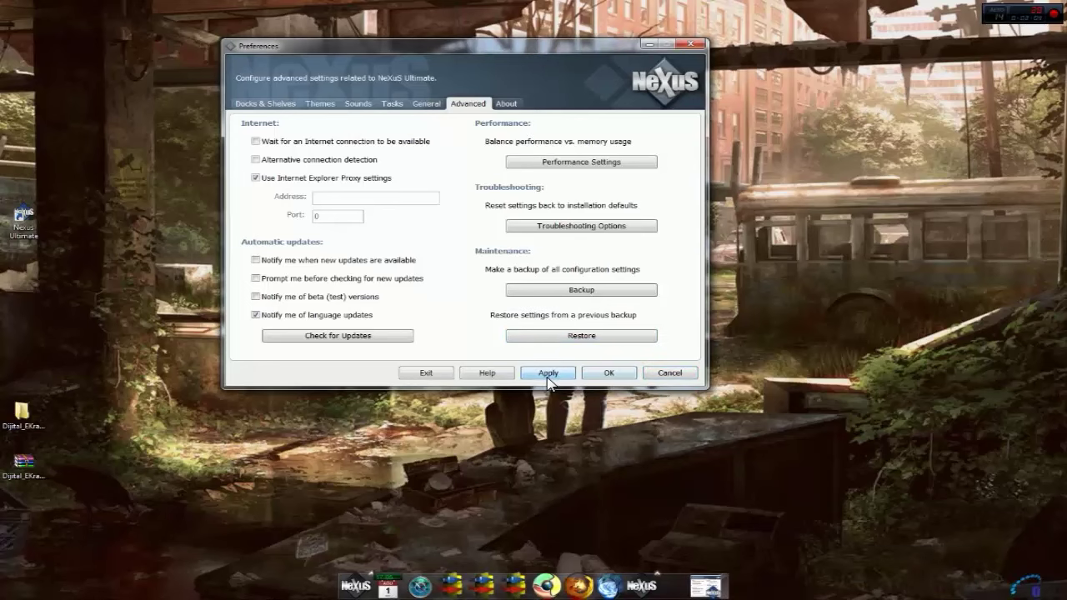
pyautogui.click(621, 376)
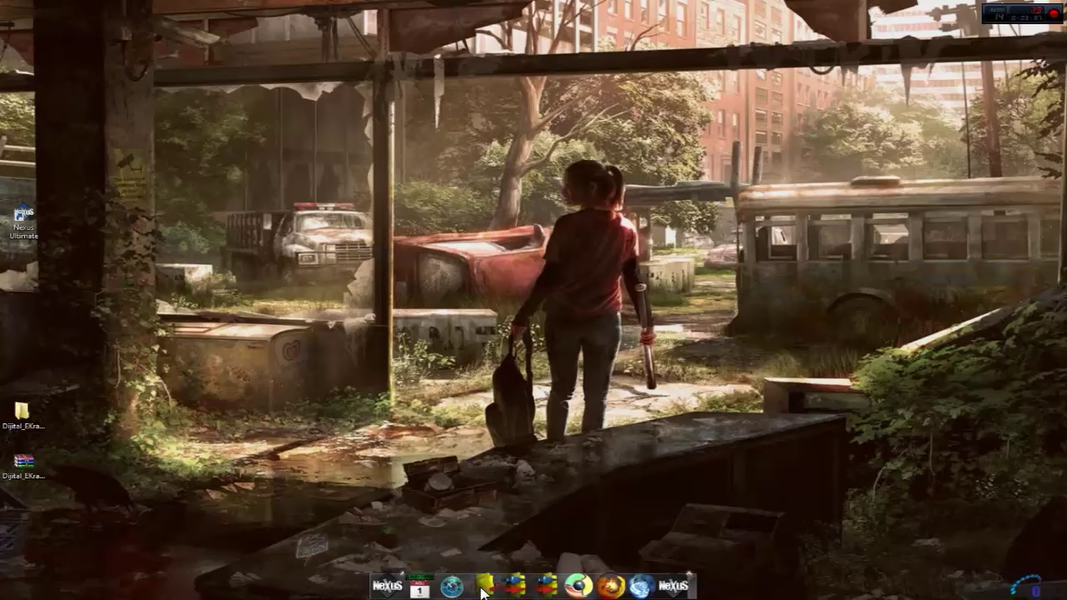
pyautogui.moveTo(482, 592); pyautogui.dragTo(515, 594)
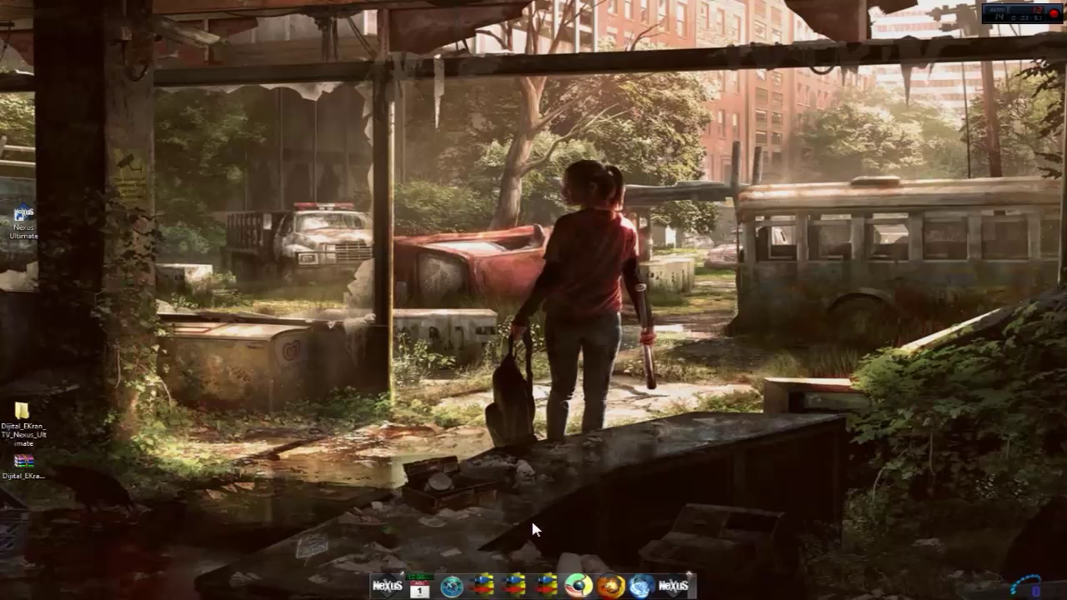
pyautogui.rightClick(586, 583)
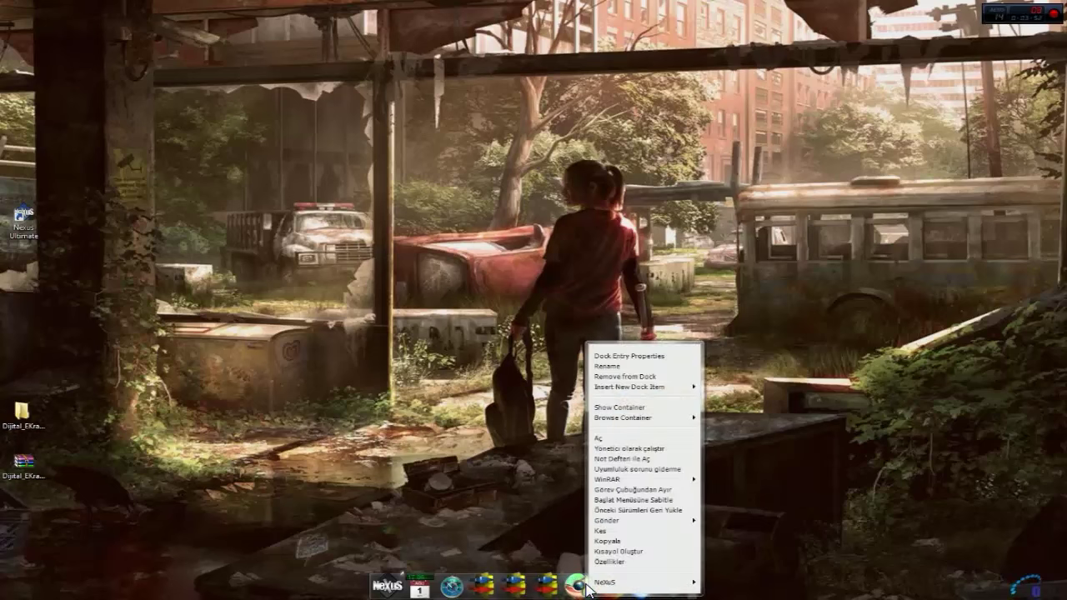
pyautogui.click(482, 471)
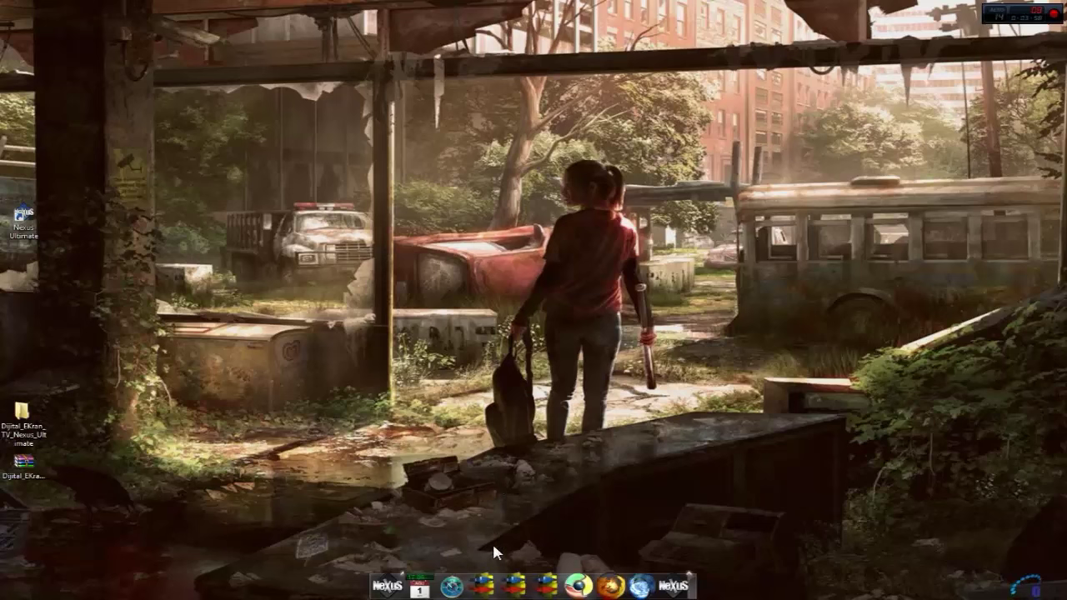
# - Take the SISTEM entry off the dock and put it back, deleting the leftover shortcut from the desktop
pyautogui.click(480, 585)
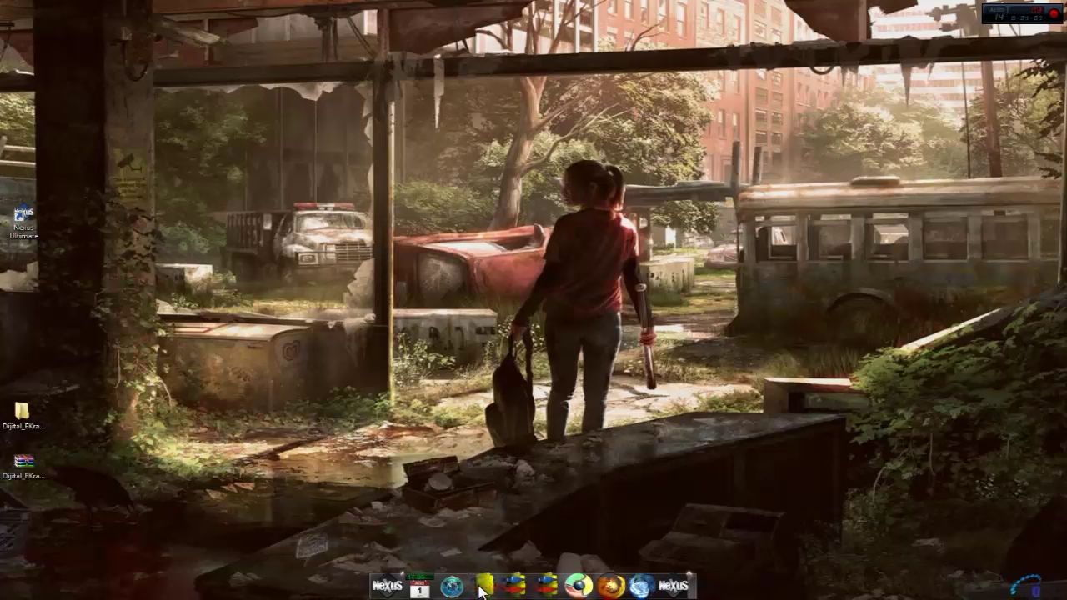
pyautogui.moveTo(480, 587); pyautogui.dragTo(471, 478)
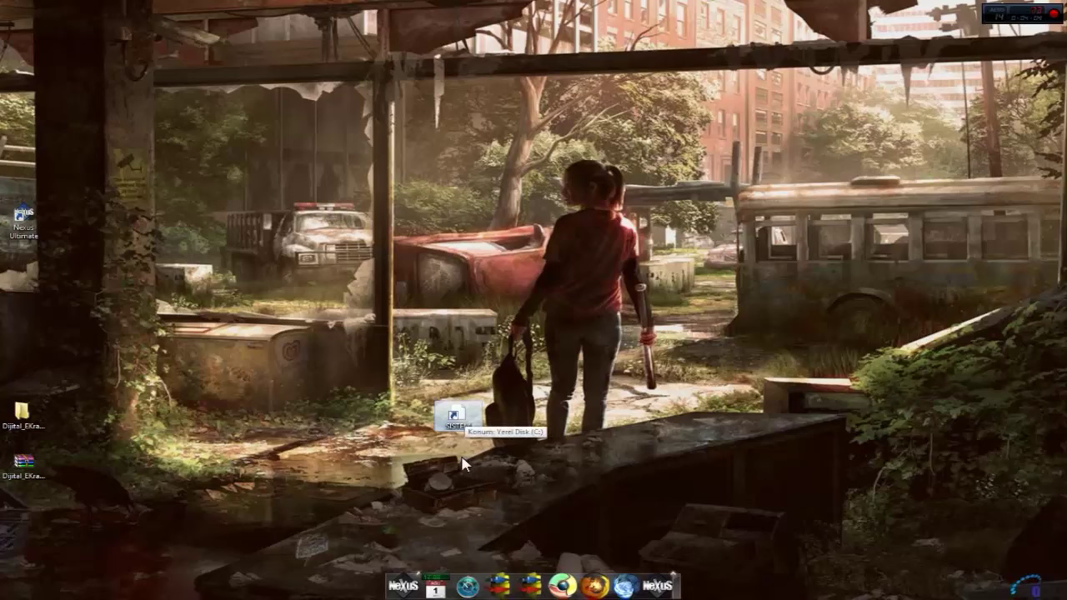
pyautogui.moveTo(461, 423); pyautogui.dragTo(495, 584)
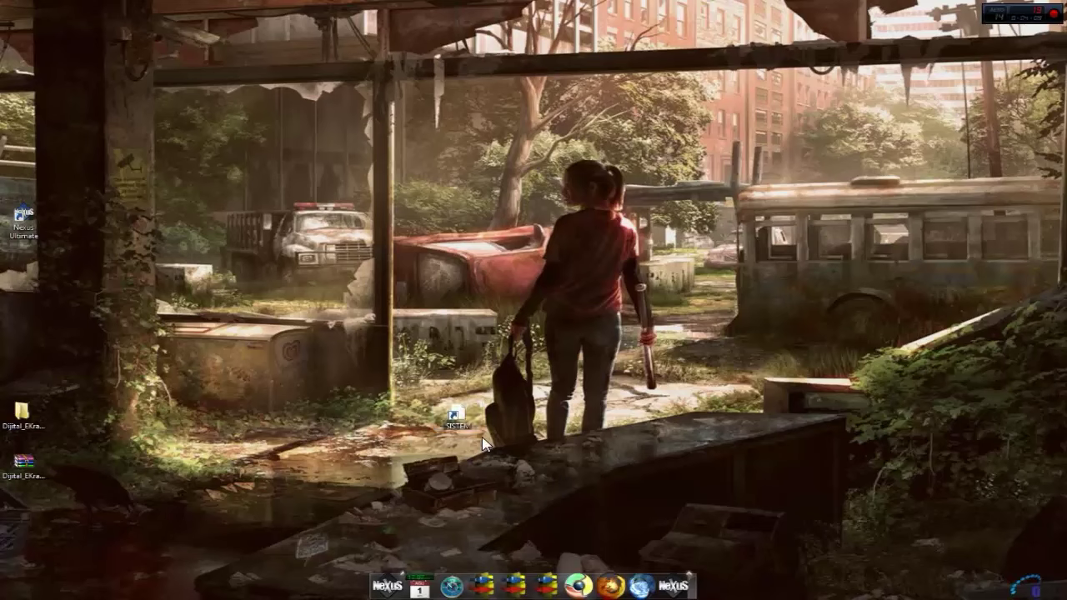
pyautogui.press('Delete')
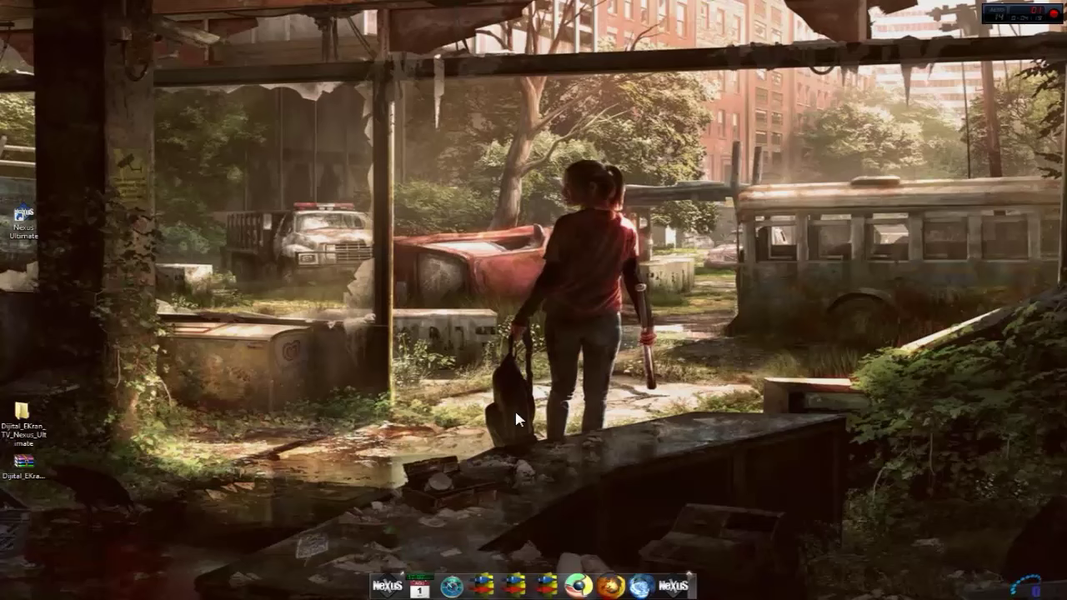
# - Show the Start menu from the dock and the game shortcuts in the dock's last Nexus group, closing each one
pyautogui.click(451, 586)
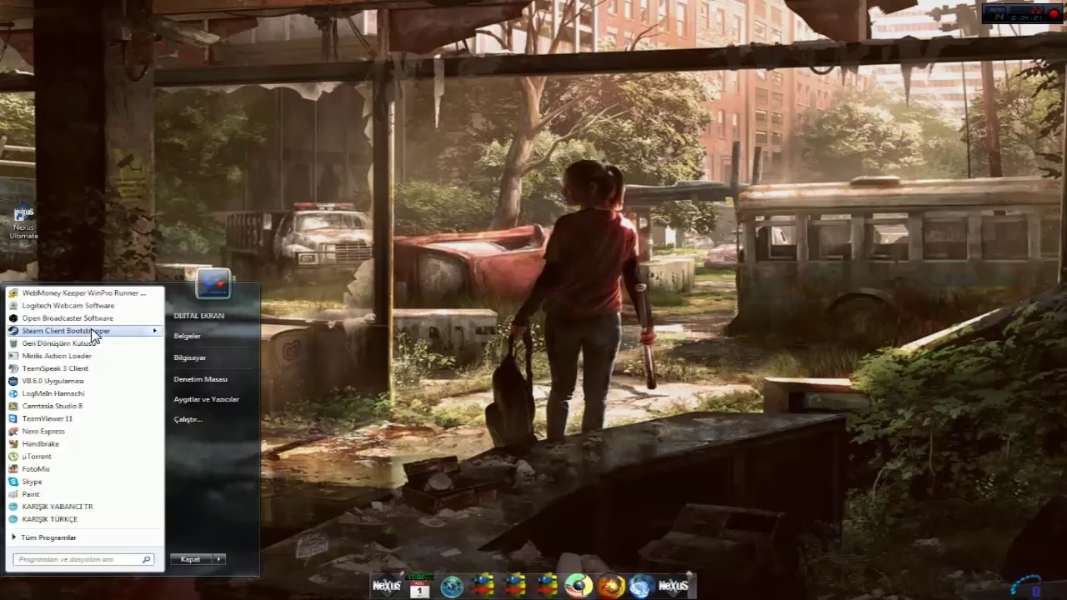
pyautogui.click(480, 399)
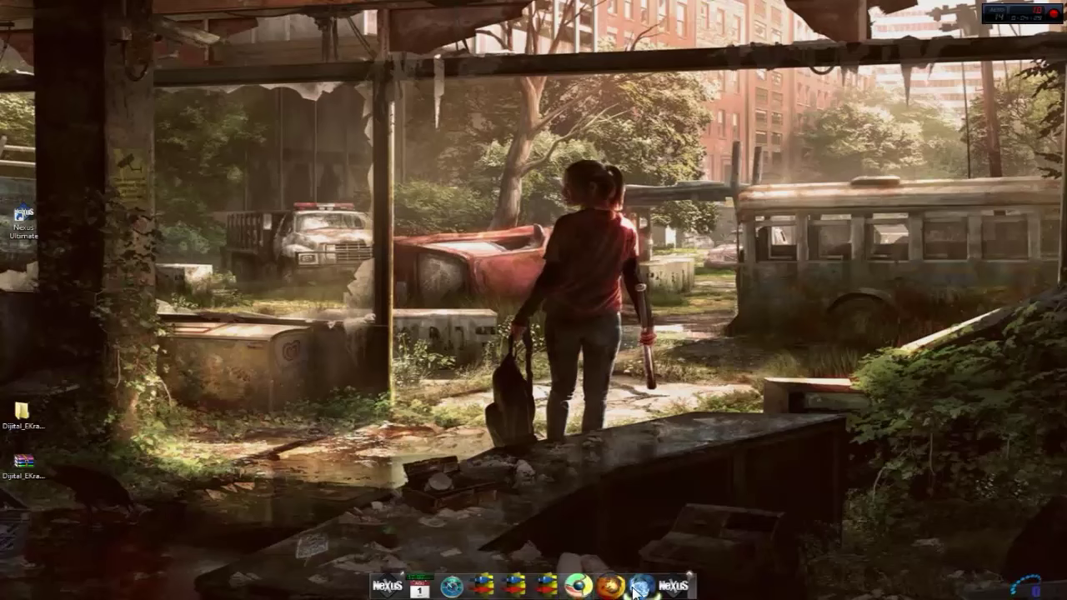
pyautogui.click(673, 587)
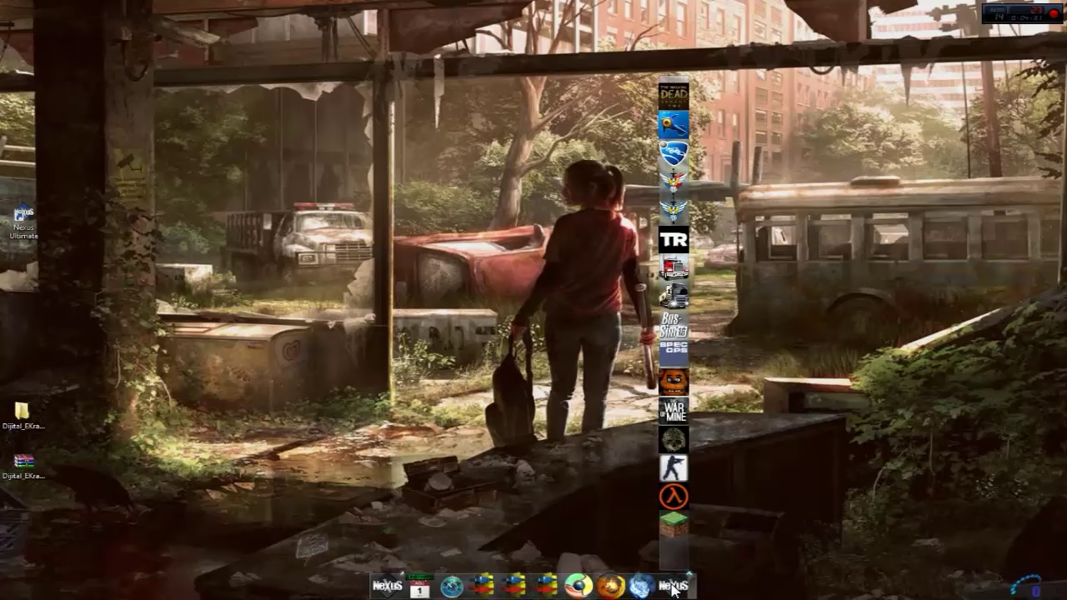
pyautogui.click(790, 424)
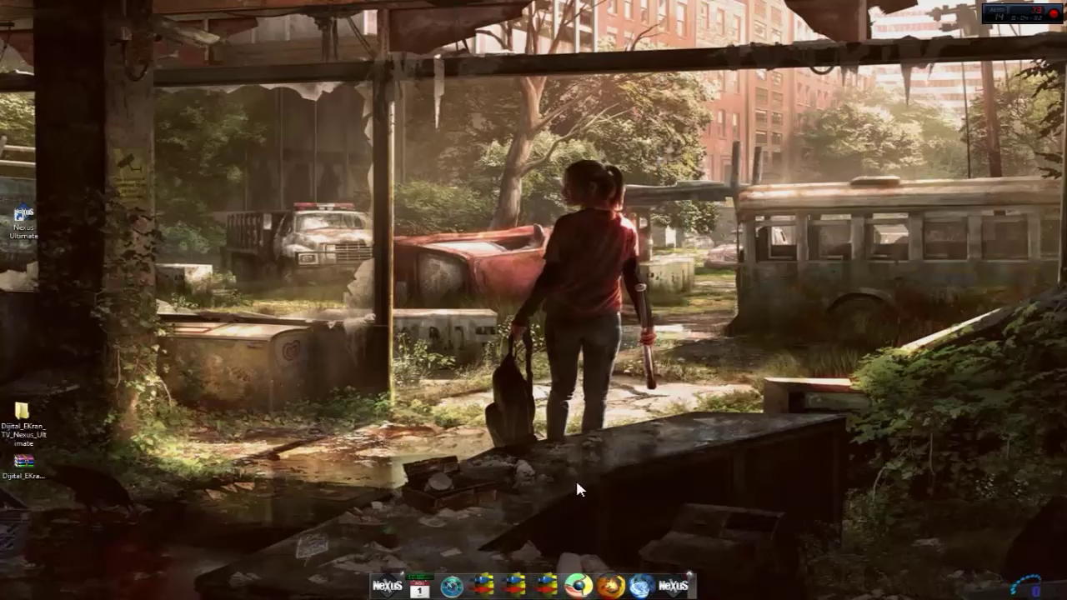
# - Launch Chrome and Internet Explorer from their dock icons and close both browser windows
pyautogui.click(583, 580)
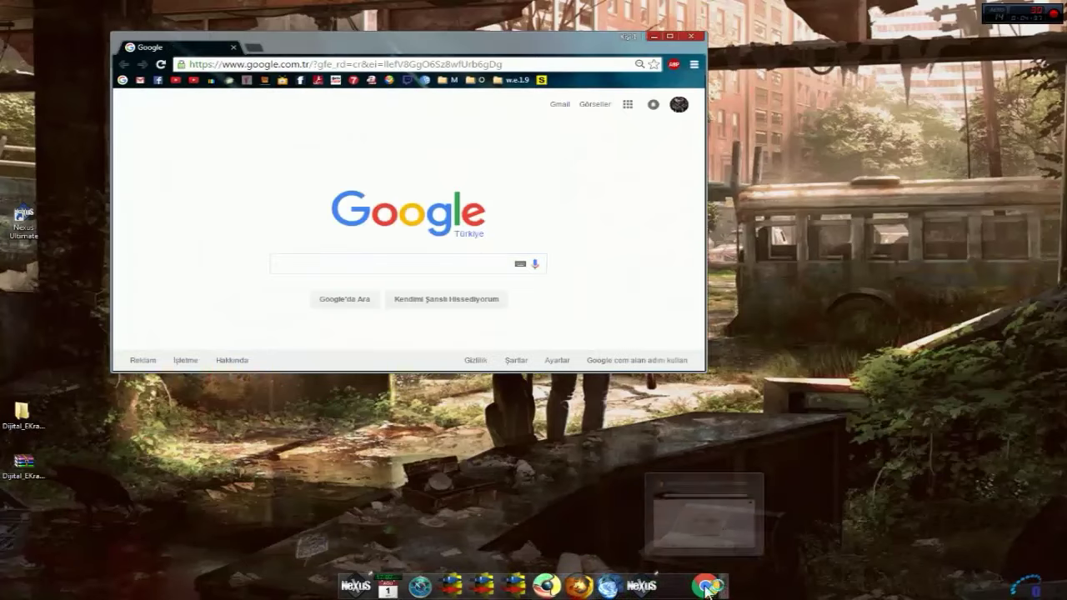
pyautogui.click(608, 585)
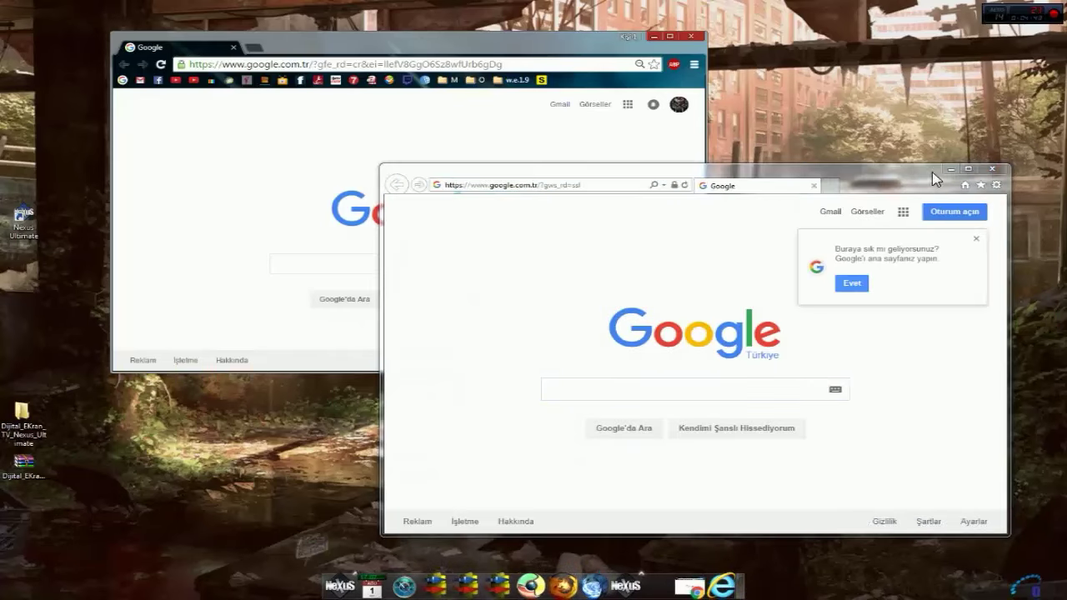
pyautogui.click(991, 169)
pyautogui.click(692, 35)
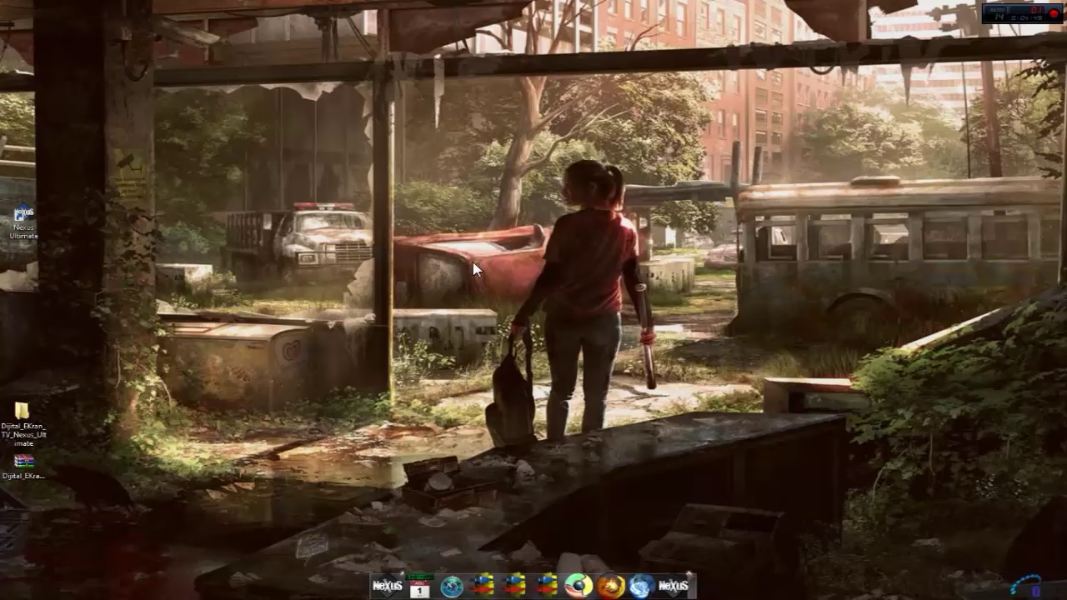
# - View the SISTEM entry's properties and browse for a replacement icon, cancelling the icon change
pyautogui.rightClick(481, 577)
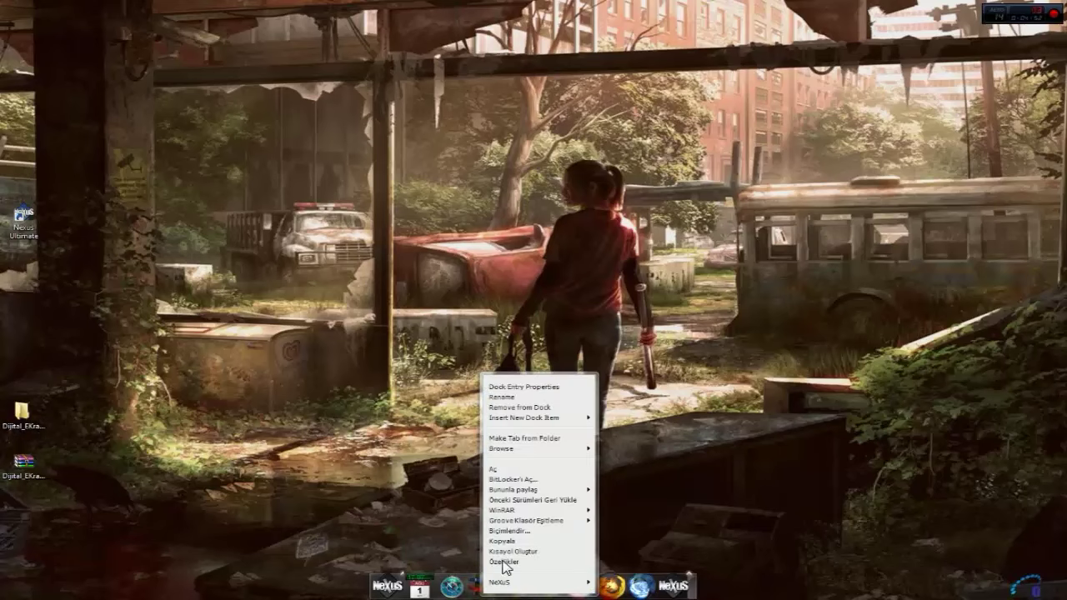
pyautogui.click(523, 387)
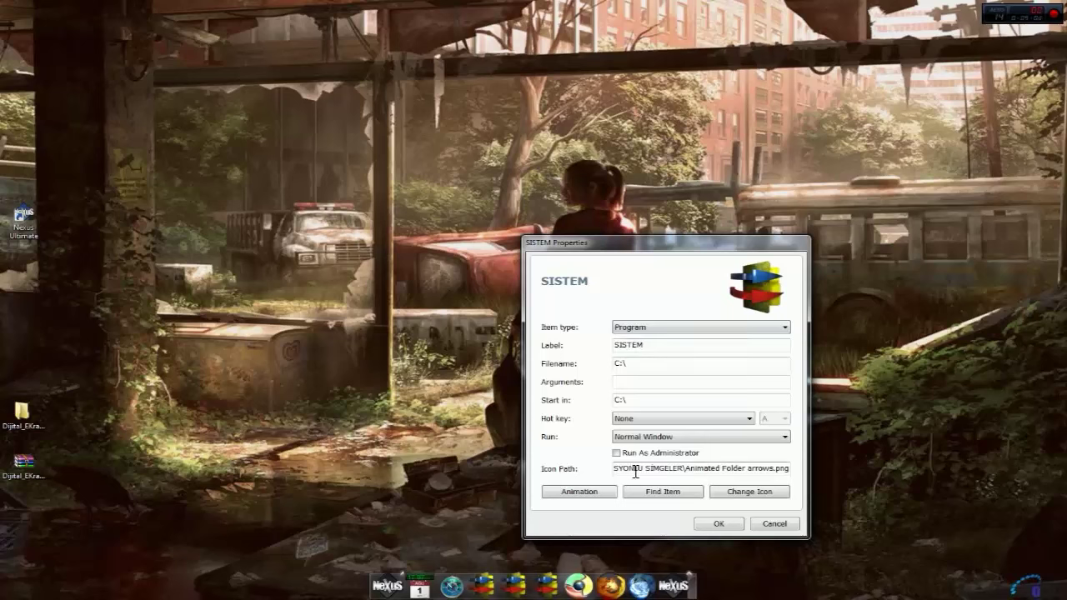
pyautogui.click(745, 495)
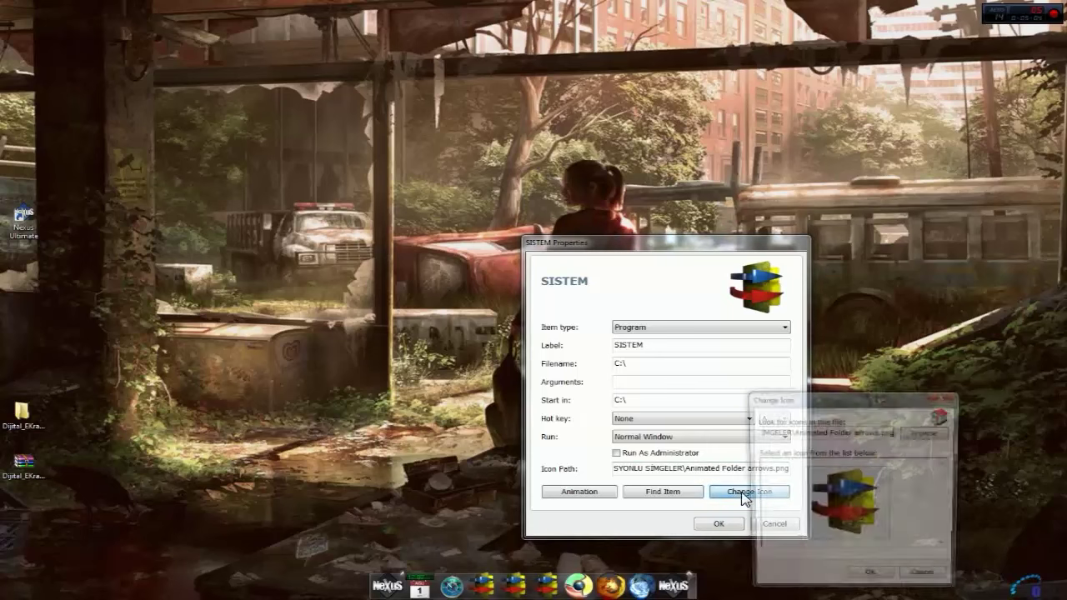
pyautogui.click(923, 439)
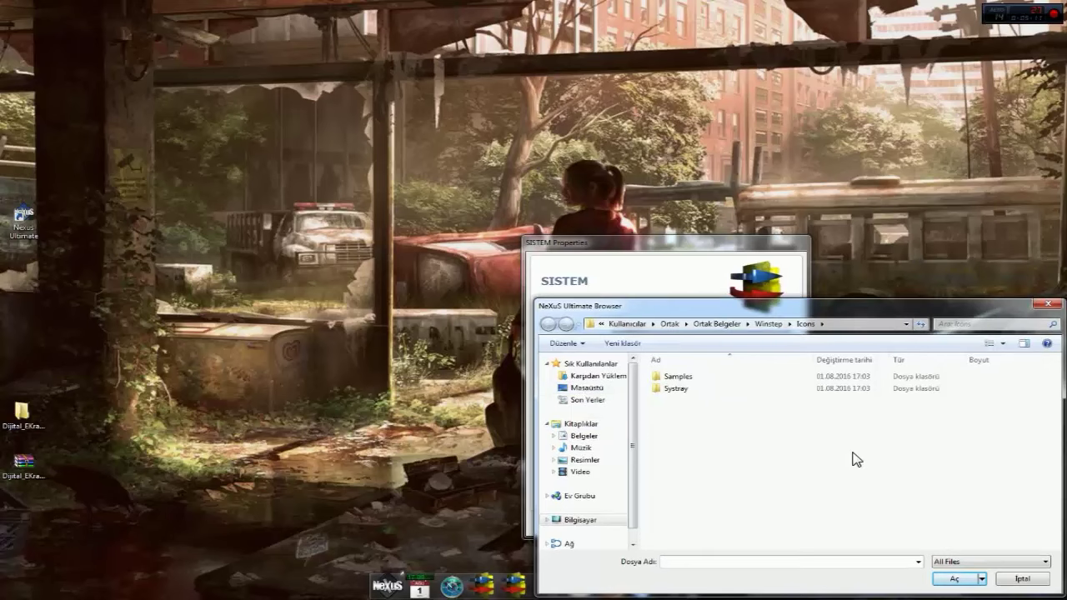
pyautogui.click(1009, 583)
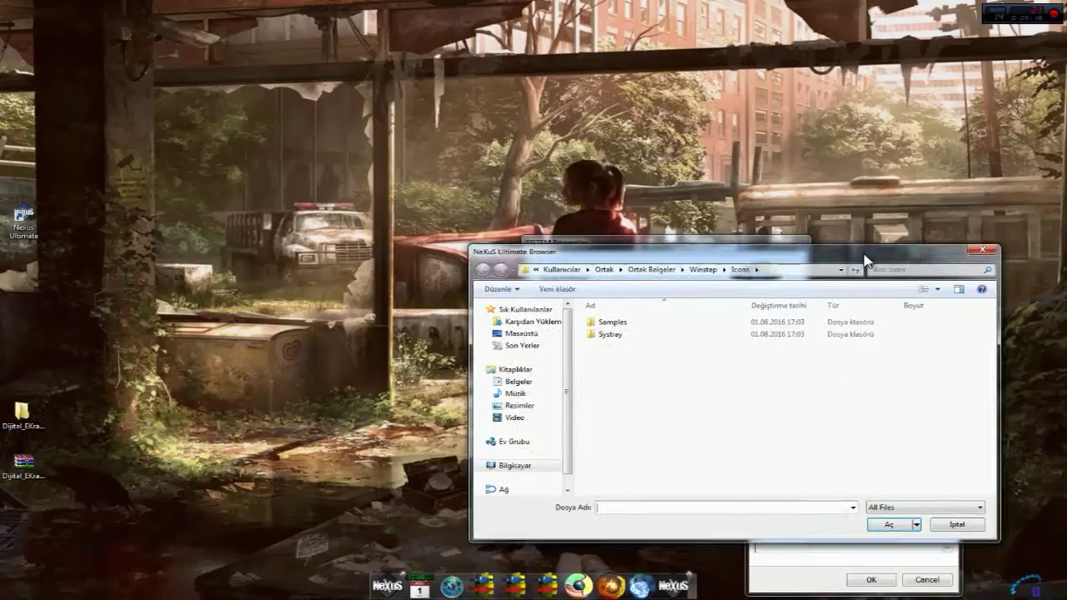
pyautogui.click(954, 579)
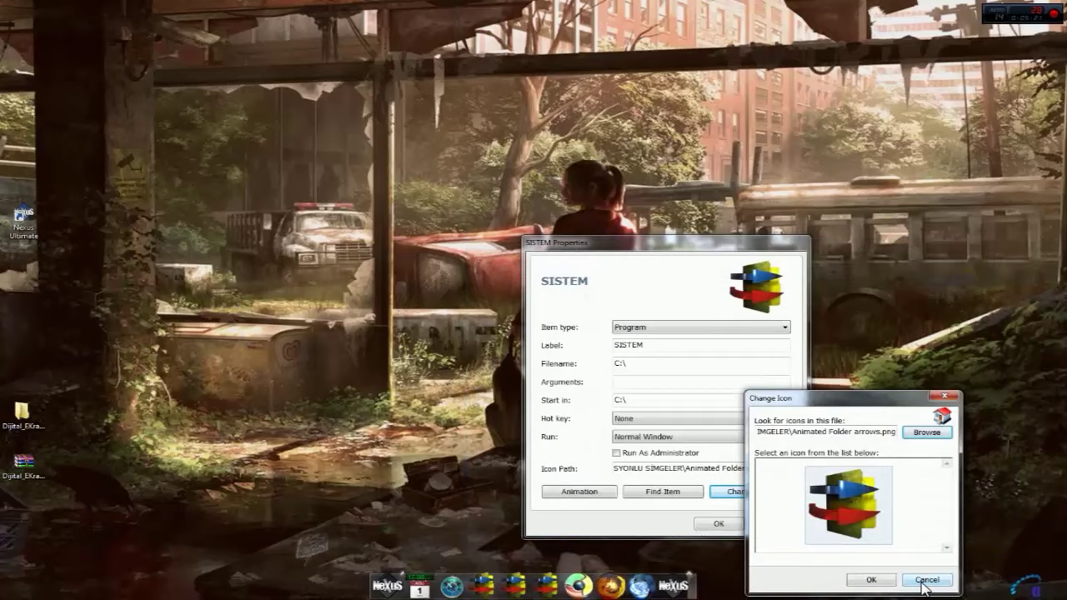
pyautogui.click(926, 580)
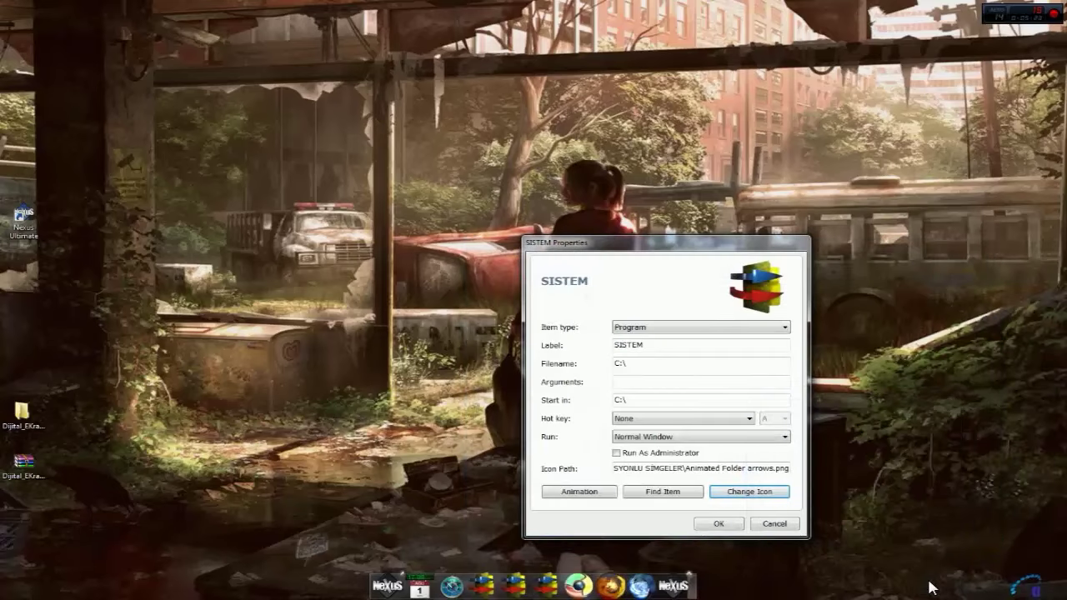
# - Display the ANIMASYONLU SIMGELER folder from the extracted files beside the SISTEM properties, and close the properties without changes
pyautogui.doubleClick(34, 413)
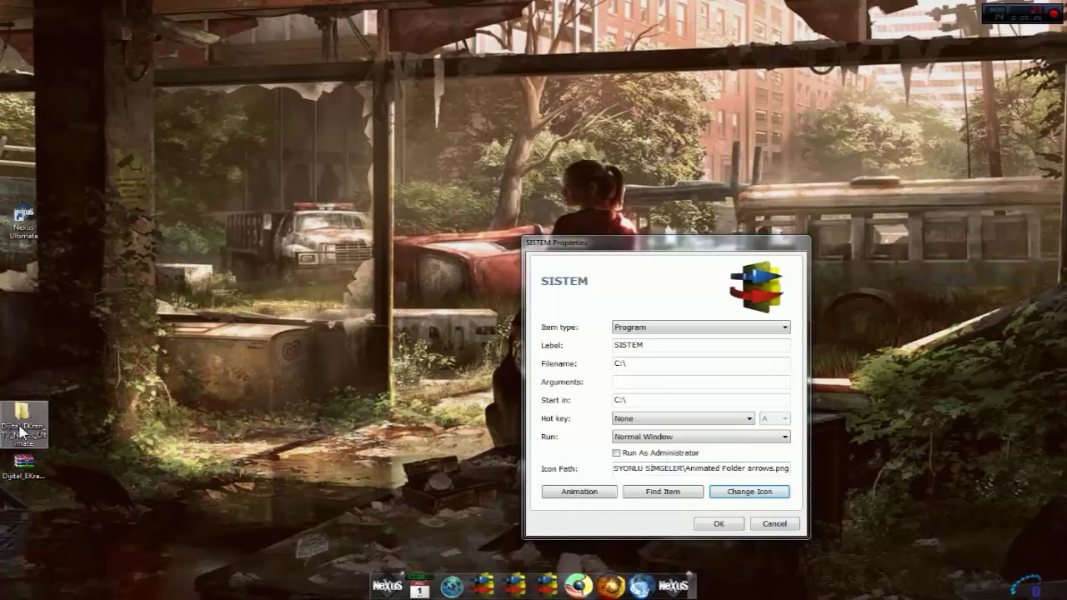
pyautogui.doubleClick(287, 295)
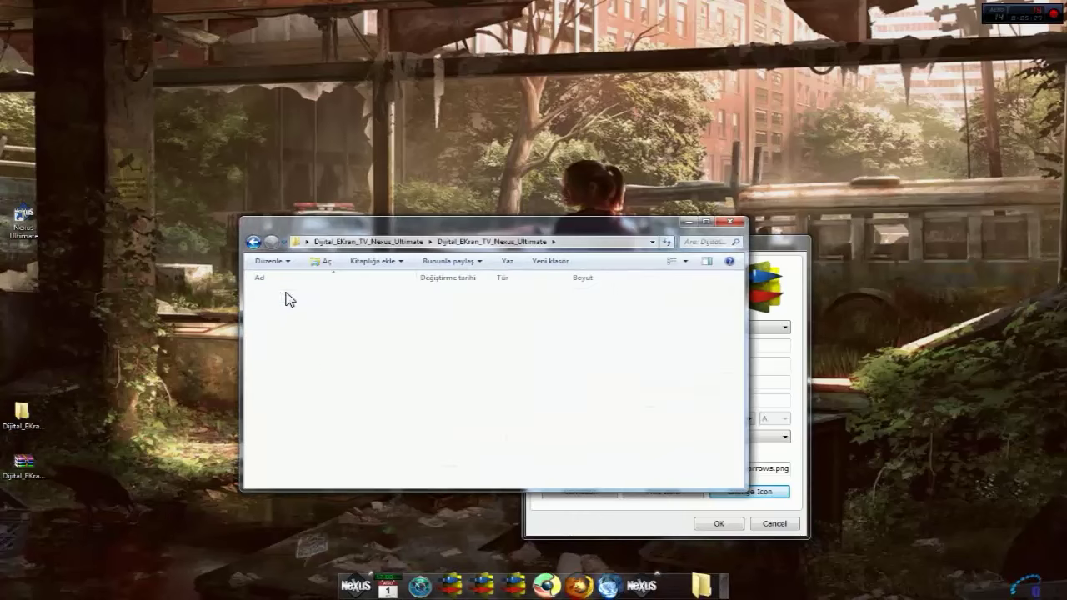
pyautogui.moveTo(541, 242); pyautogui.dragTo(351, 148)
pyautogui.click(431, 493)
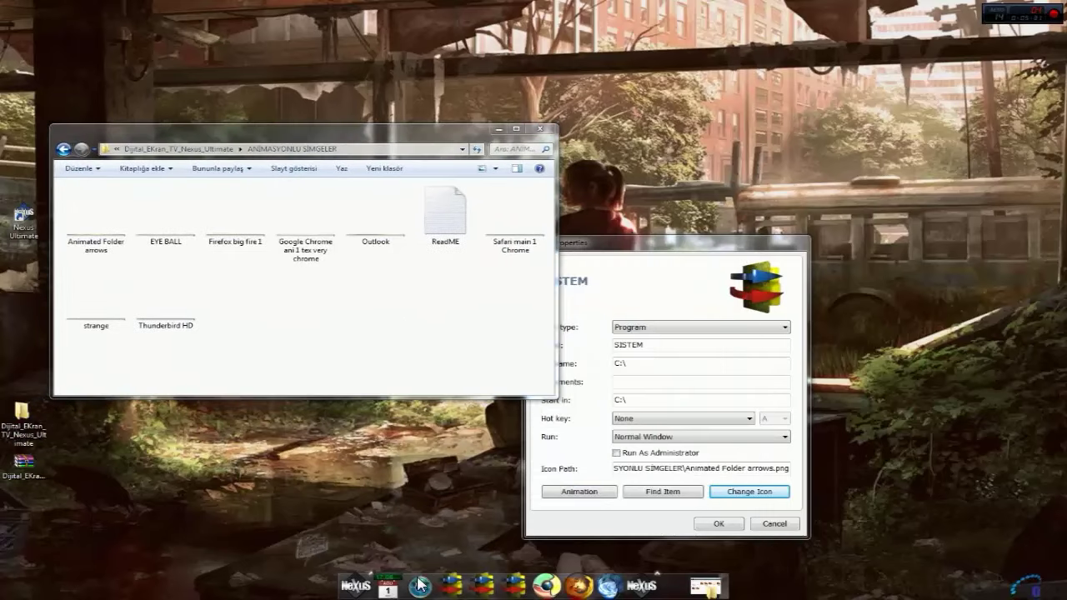
pyautogui.click(419, 588)
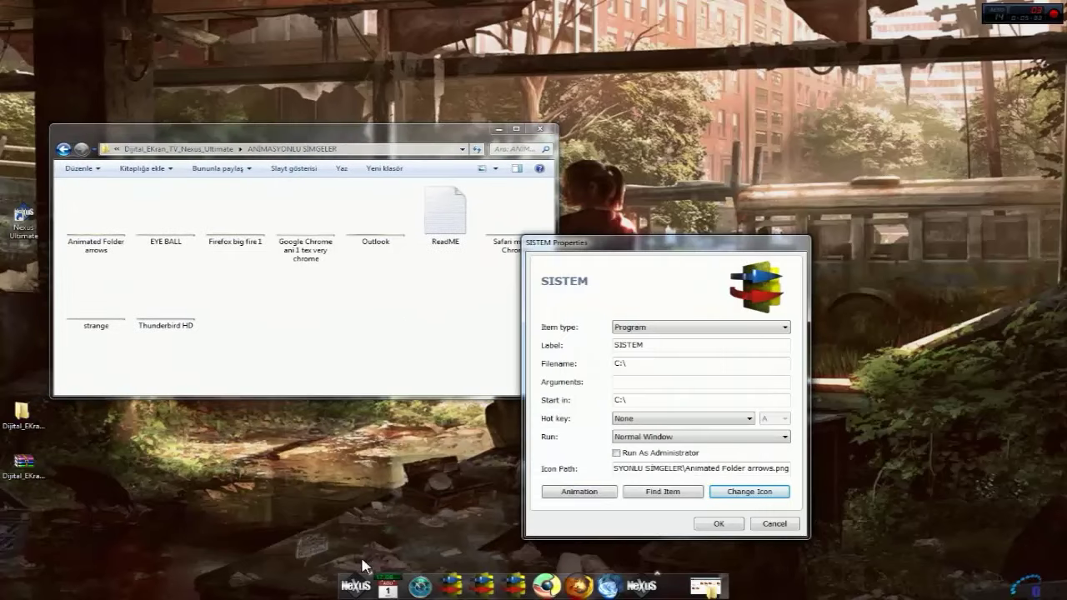
pyautogui.click(774, 524)
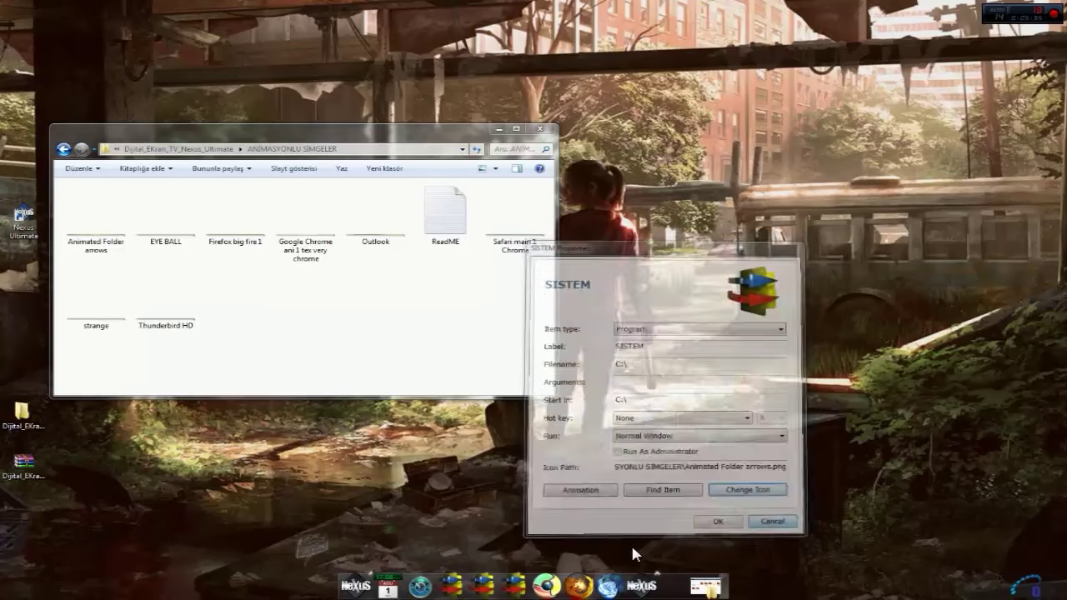
# - Show the Start menu again and the utility shortcuts in the dock's first Nexus group, closing each one
pyautogui.click(420, 588)
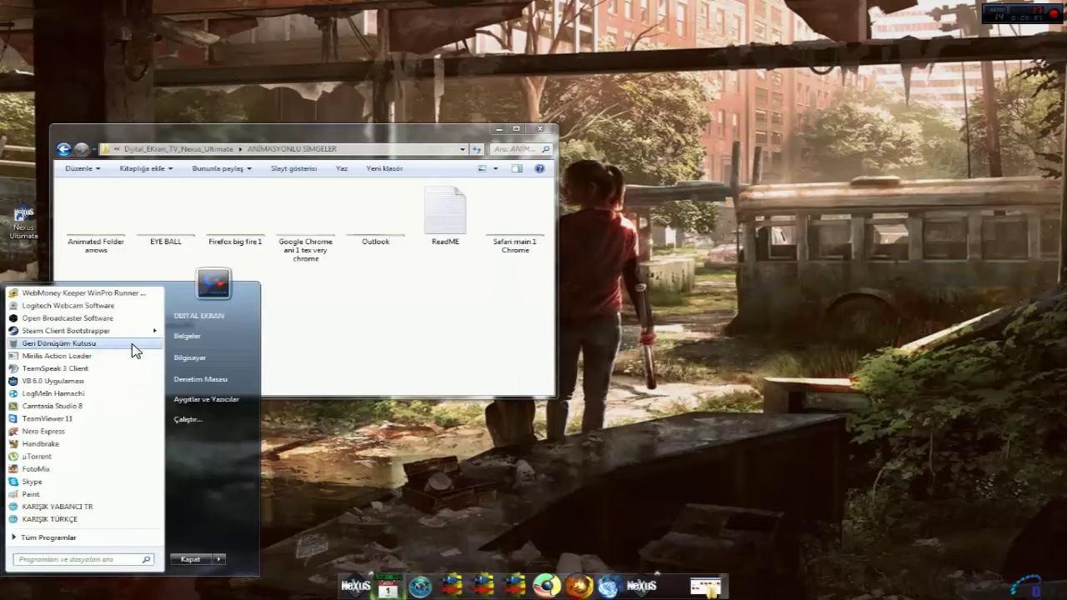
pyautogui.click(350, 541)
pyautogui.click(356, 586)
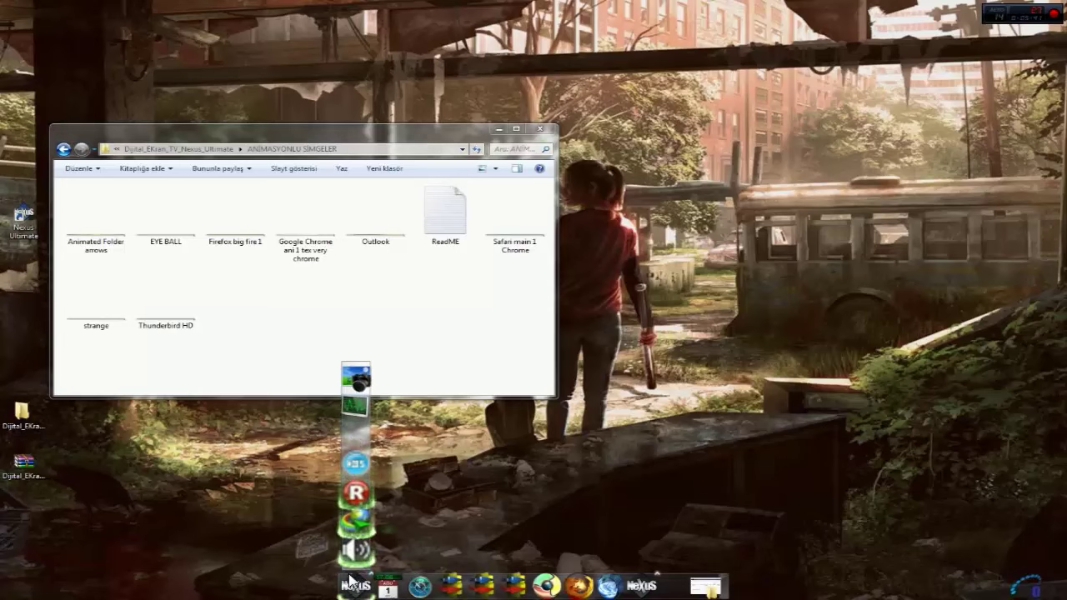
pyautogui.click(411, 524)
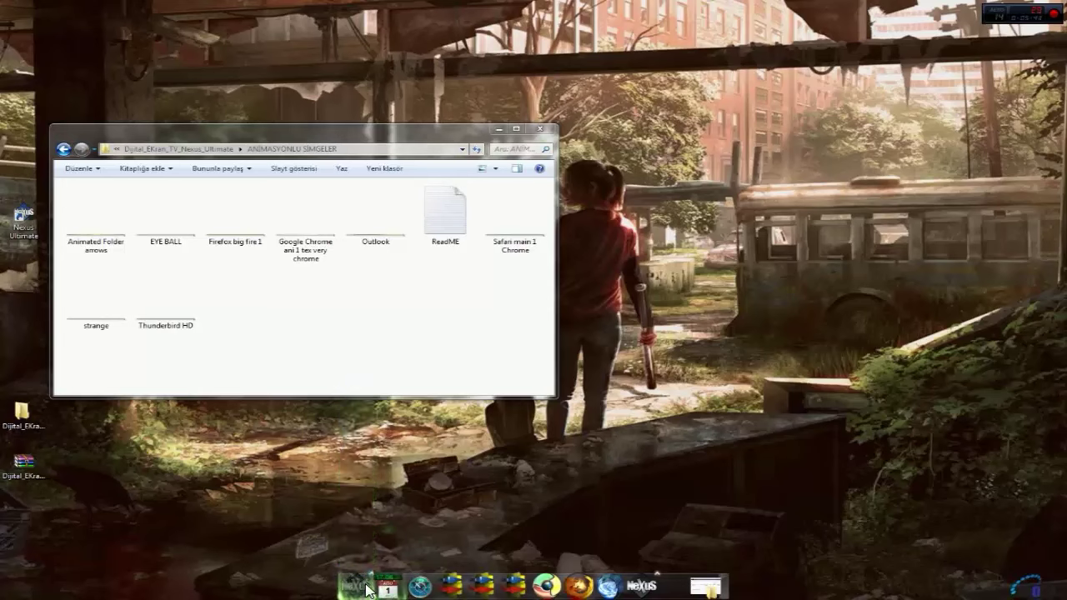
# - Show what the two topmost shortcuts in the dock's first Nexus group launch, starting with the lower one
pyautogui.click(368, 591)
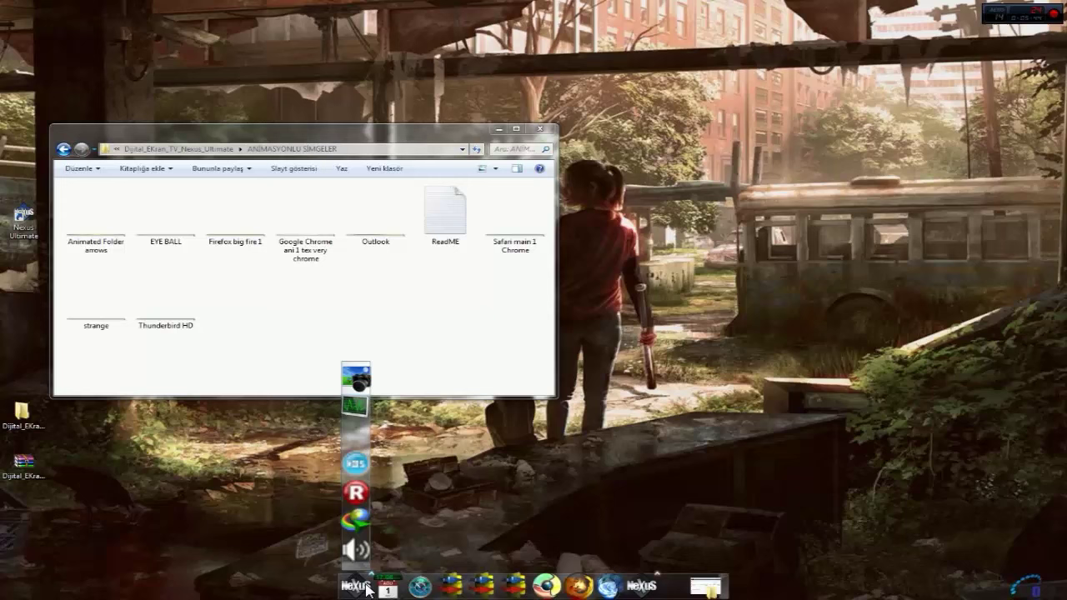
pyautogui.click(357, 409)
pyautogui.click(699, 300)
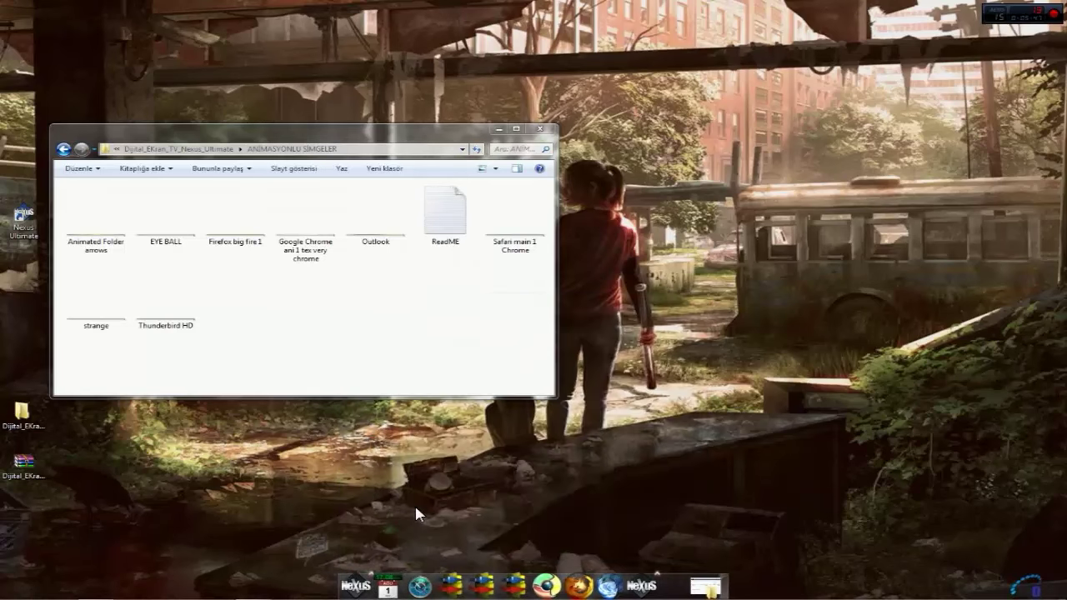
pyautogui.click(355, 586)
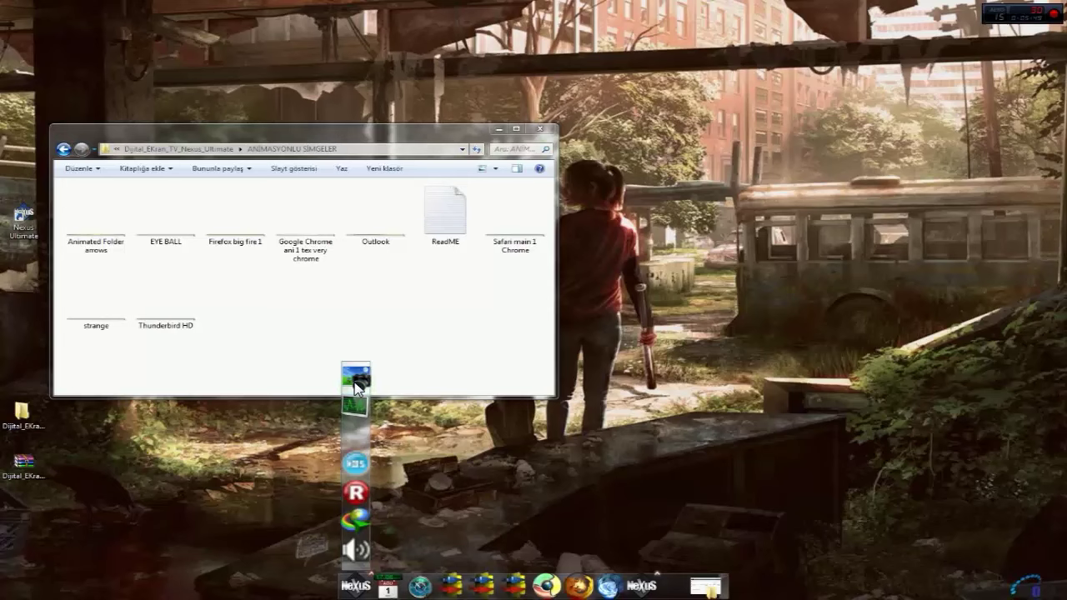
pyautogui.click(360, 385)
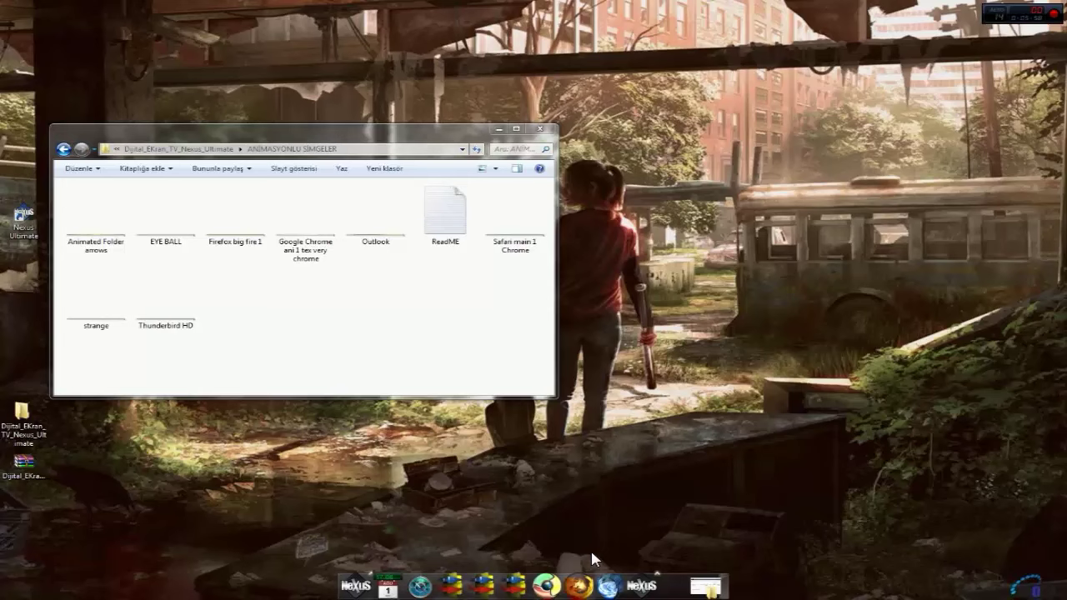
# - View the properties of the dock's Internet entry, including its icon path, and cancel without changes
pyautogui.click(544, 588)
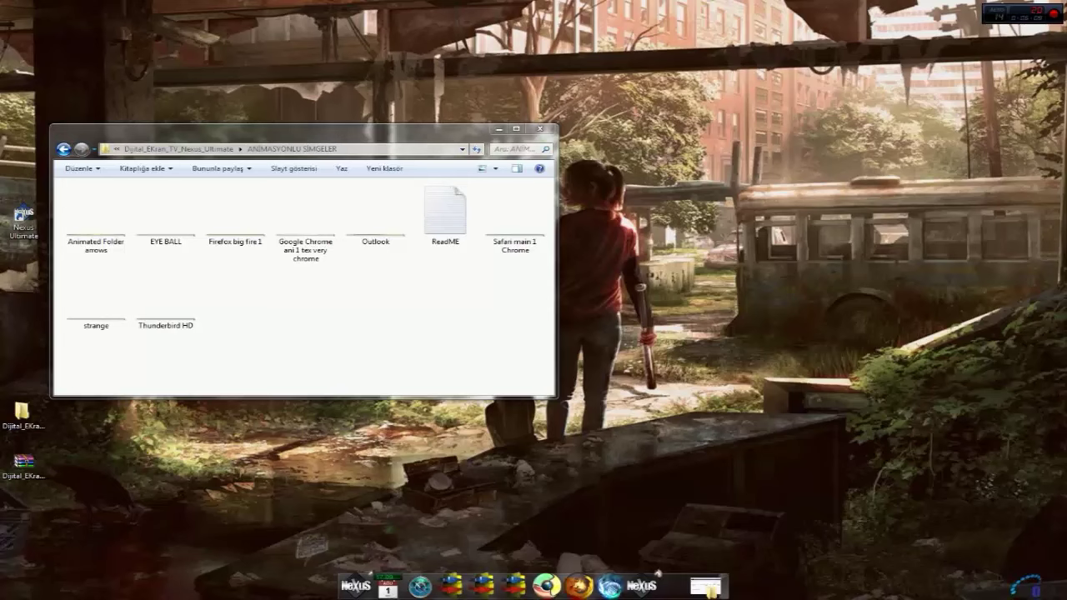
pyautogui.rightClick(611, 588)
pyautogui.click(636, 390)
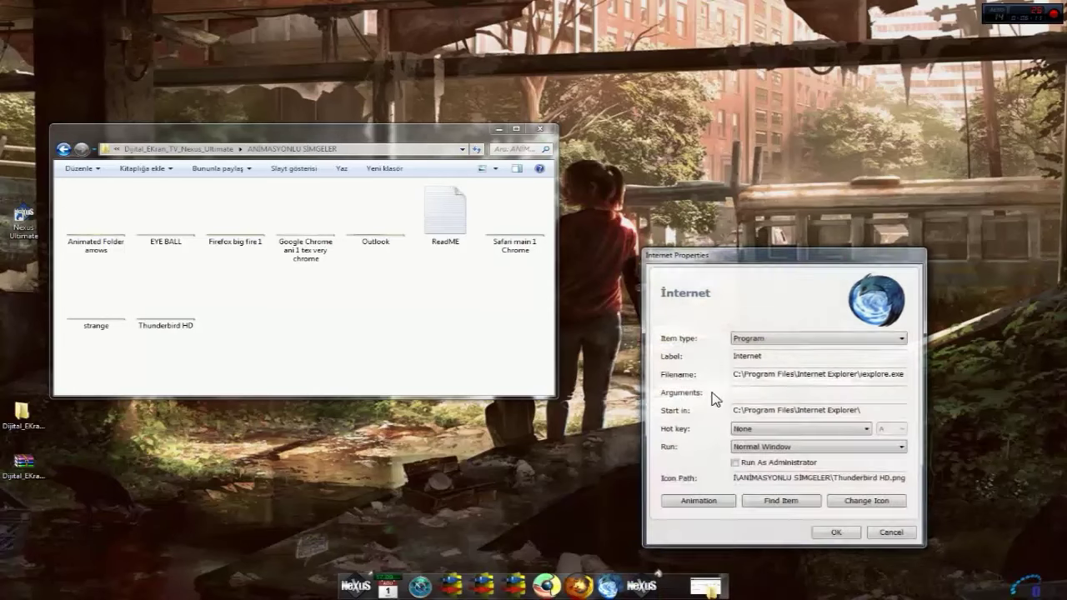
pyautogui.click(889, 536)
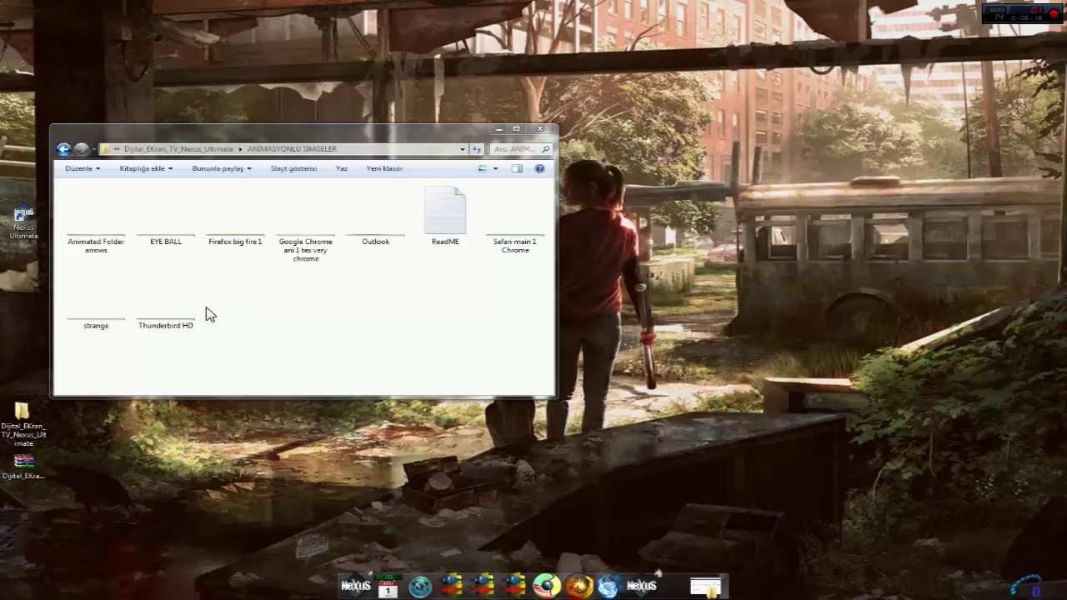
# - Preview the Animated Folder arrows and EYE BALL images from the ANIMASYONLU SIMGELER folder and inspect their animation frames up close
pyautogui.doubleClick(93, 215)
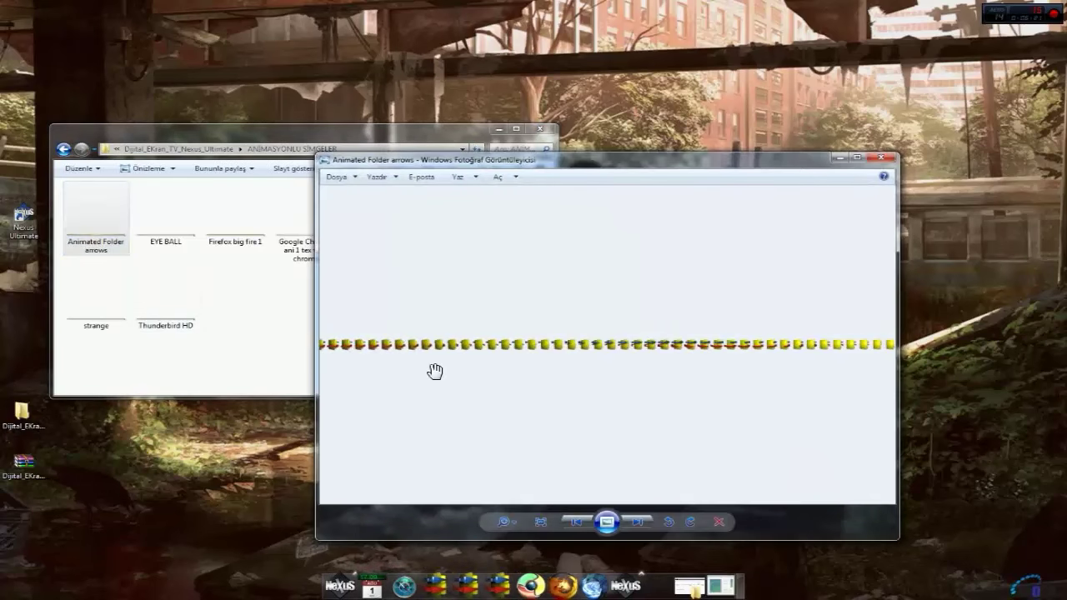
pyautogui.scroll(2, 434, 371)
pyautogui.scroll(-5, 436, 370)
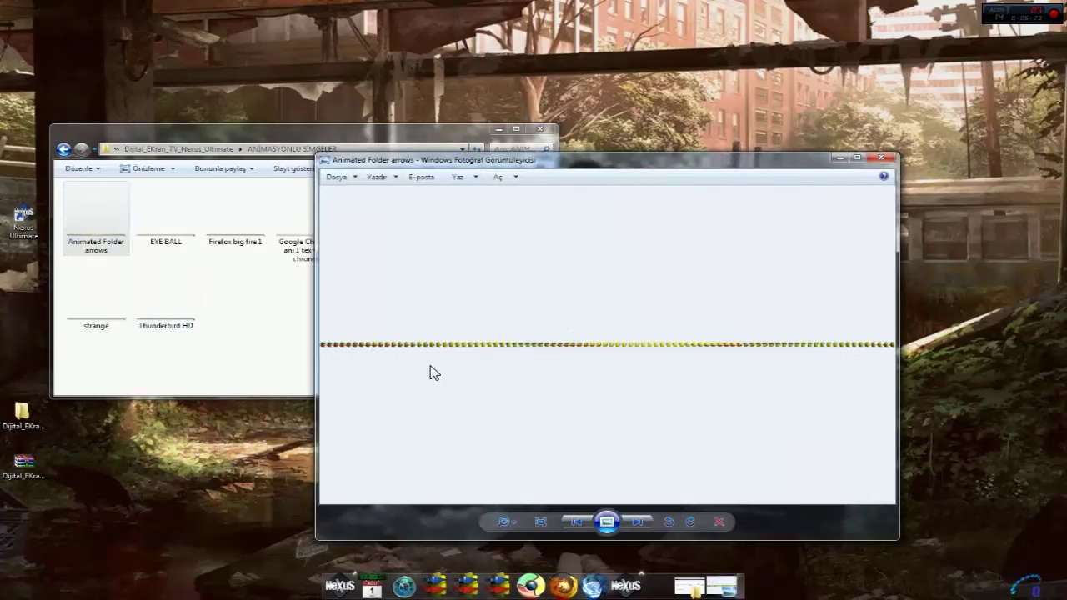
pyautogui.press('Right')
pyautogui.scroll(4, 434, 371)
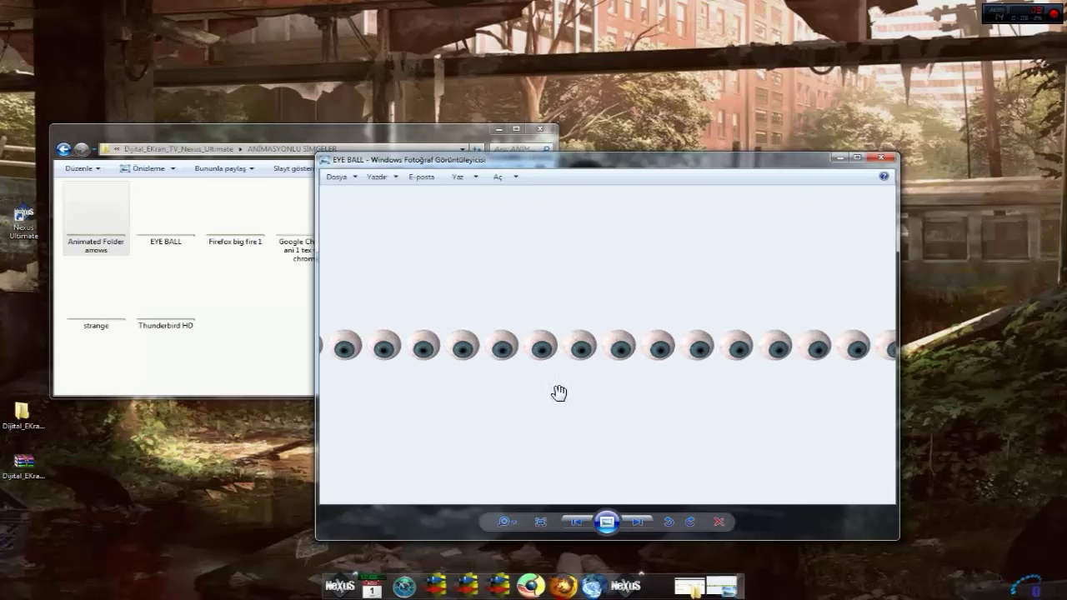
pyautogui.scroll(-3, 558, 402)
pyautogui.scroll(-2, 558, 402)
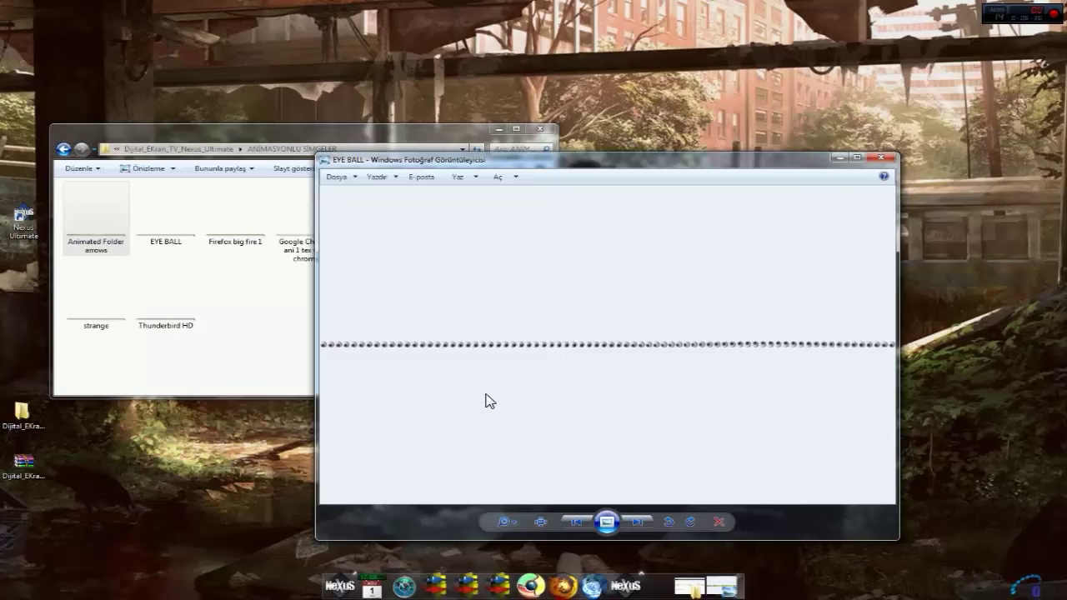
# - Inspect the frames of the Firefox big fire 1 image up close, and close the image viewer and the folder
pyautogui.press('Right')
pyautogui.scroll(5, 490, 417)
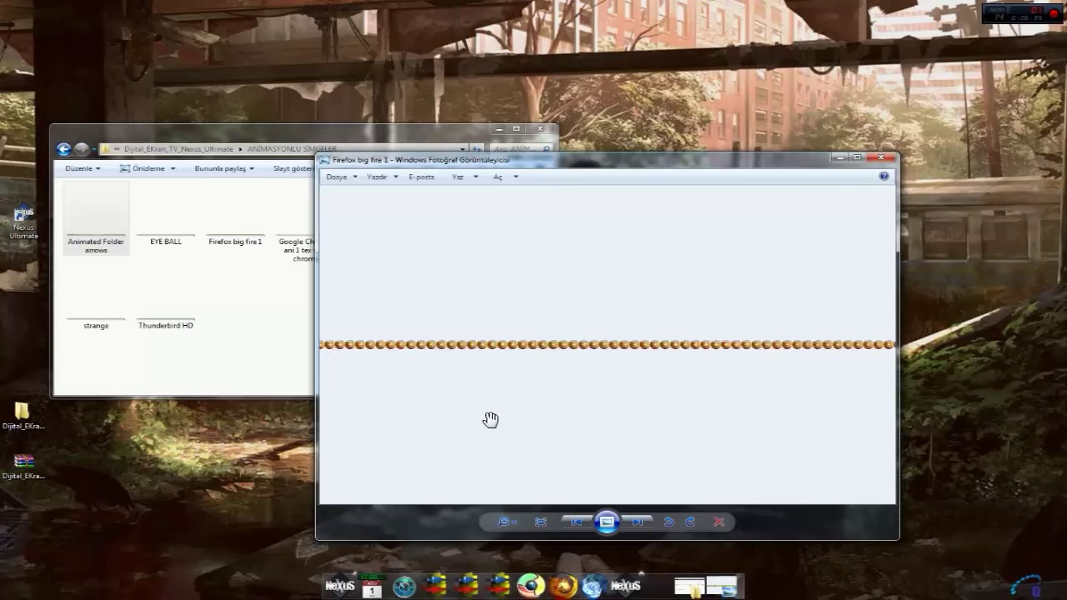
pyautogui.scroll(-4, 491, 419)
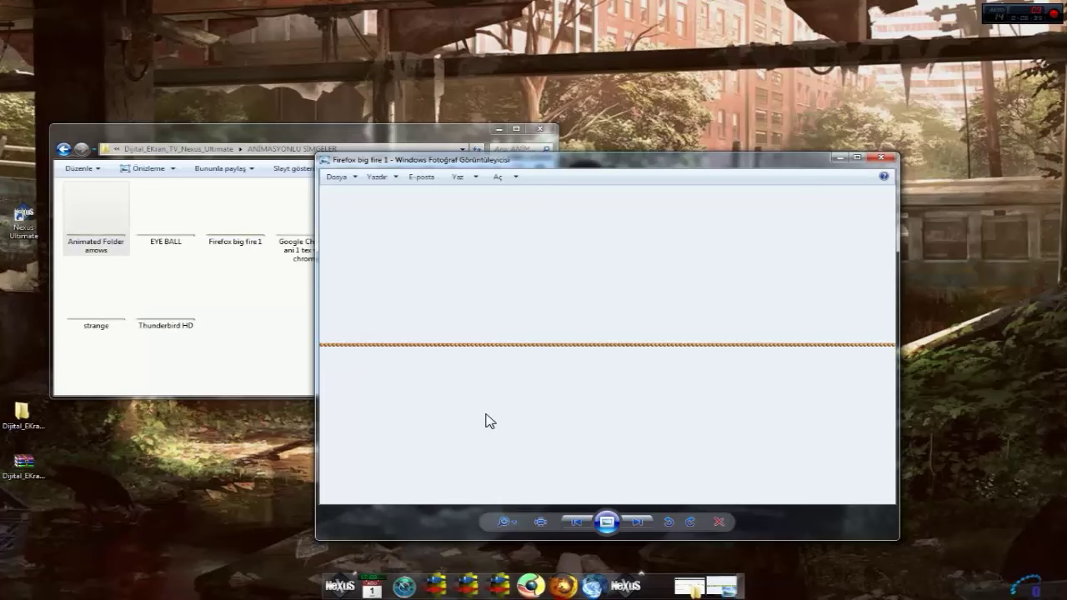
pyautogui.scroll(5, 490, 420)
pyautogui.scroll(2, 490, 420)
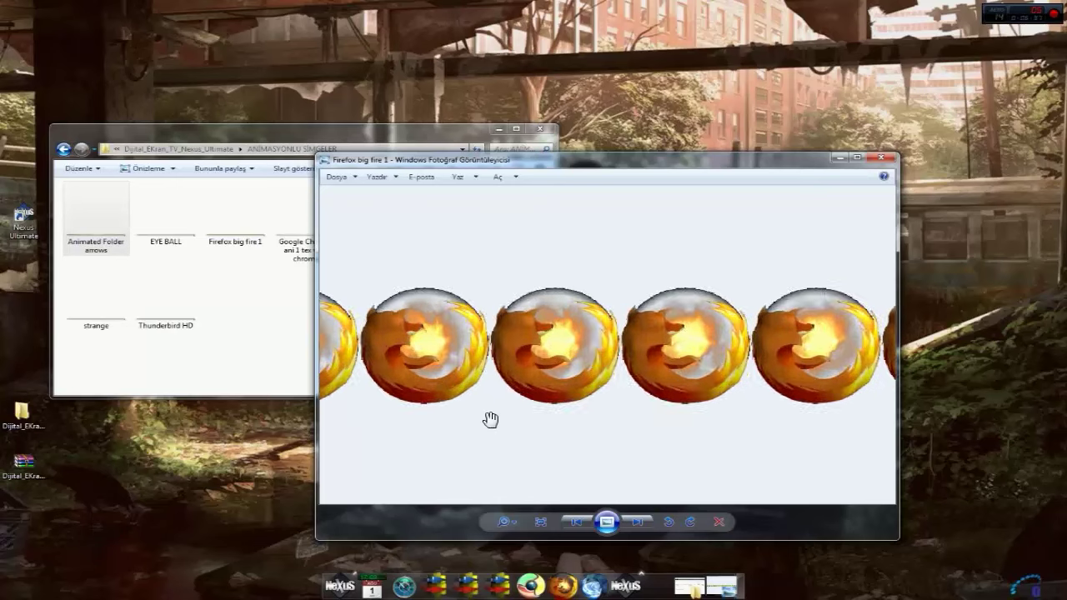
pyautogui.scroll(-6, 490, 419)
pyautogui.click(881, 157)
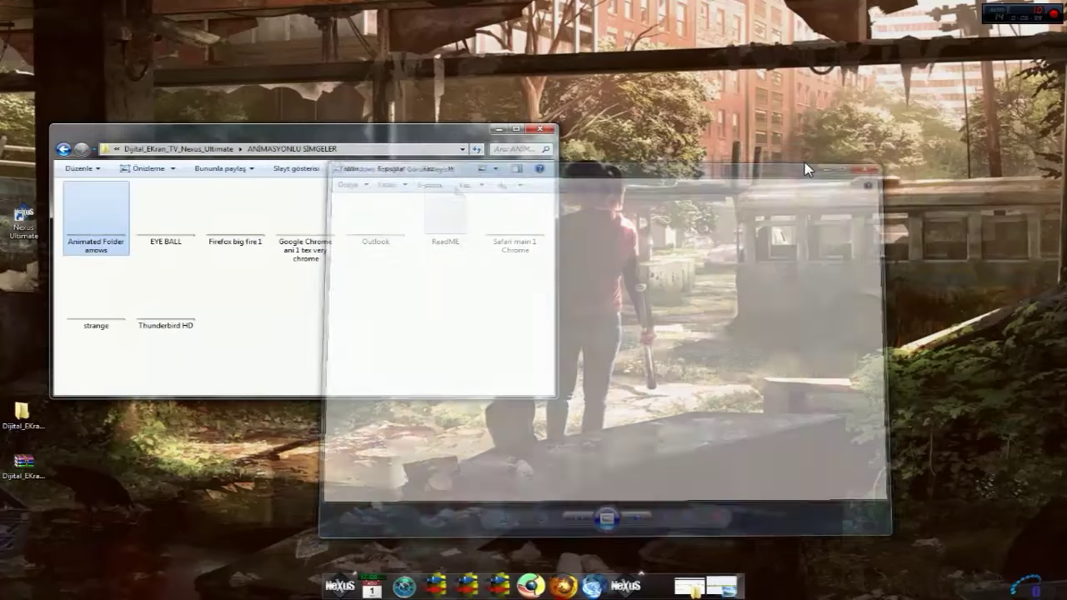
pyautogui.click(539, 130)
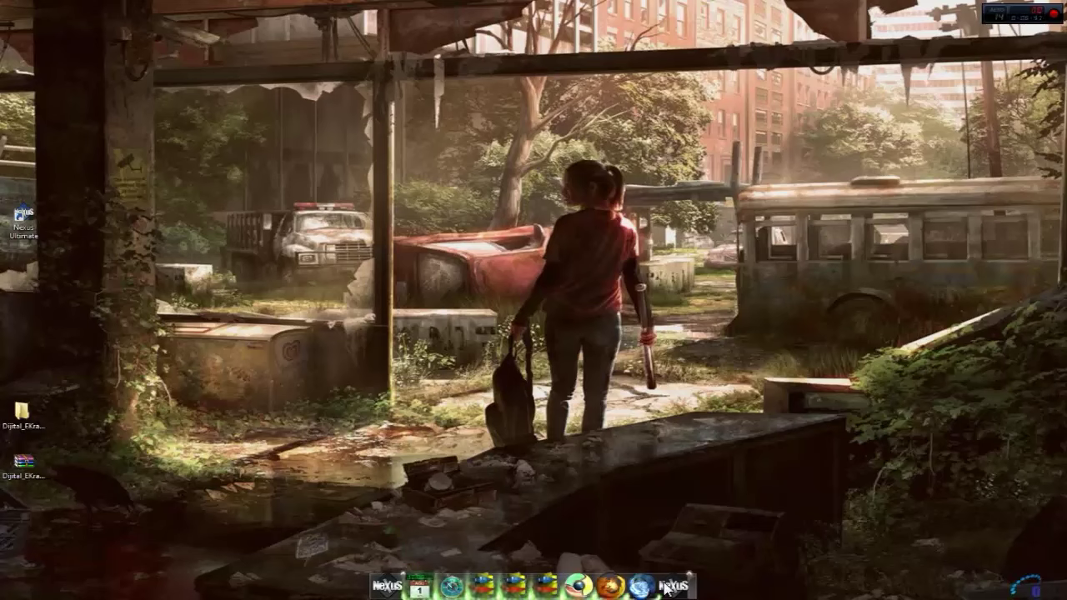
# - Display the list of Dock Themes in the Nexus preferences
pyautogui.rightClick(695, 581)
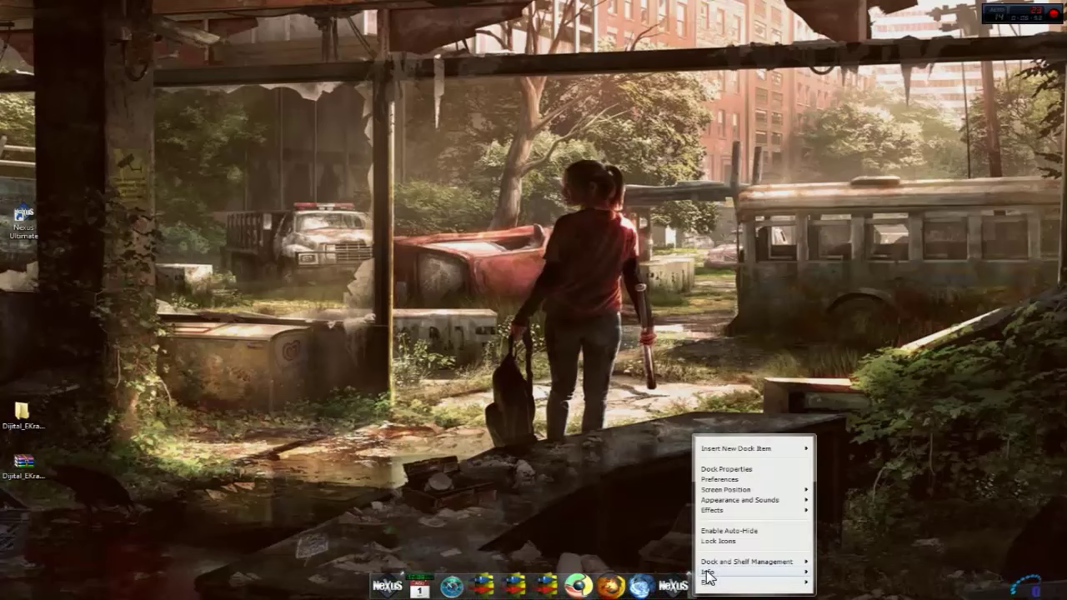
pyautogui.click(707, 480)
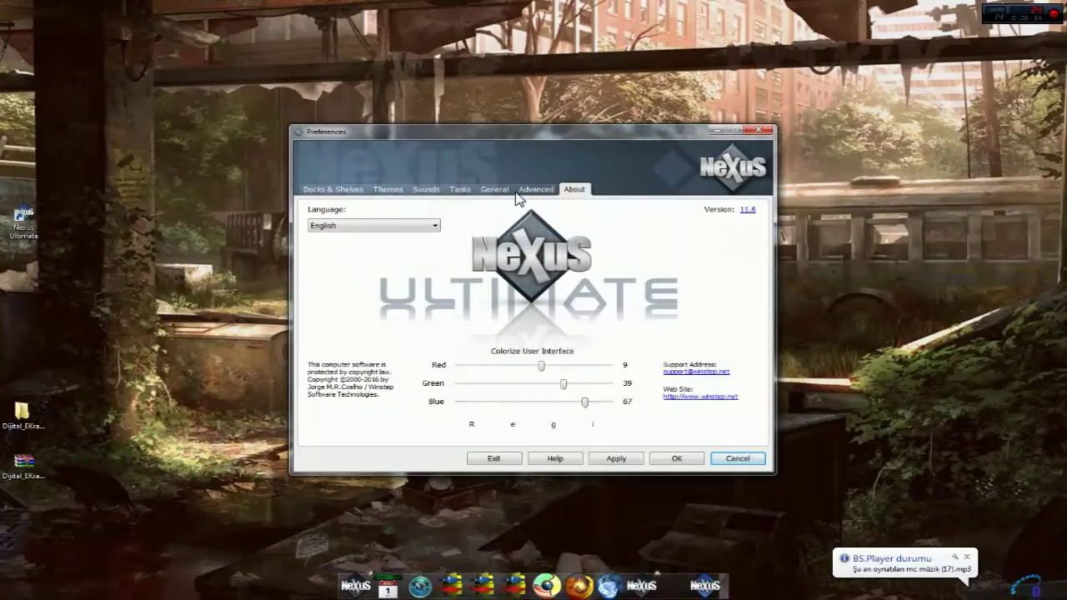
pyautogui.click(390, 194)
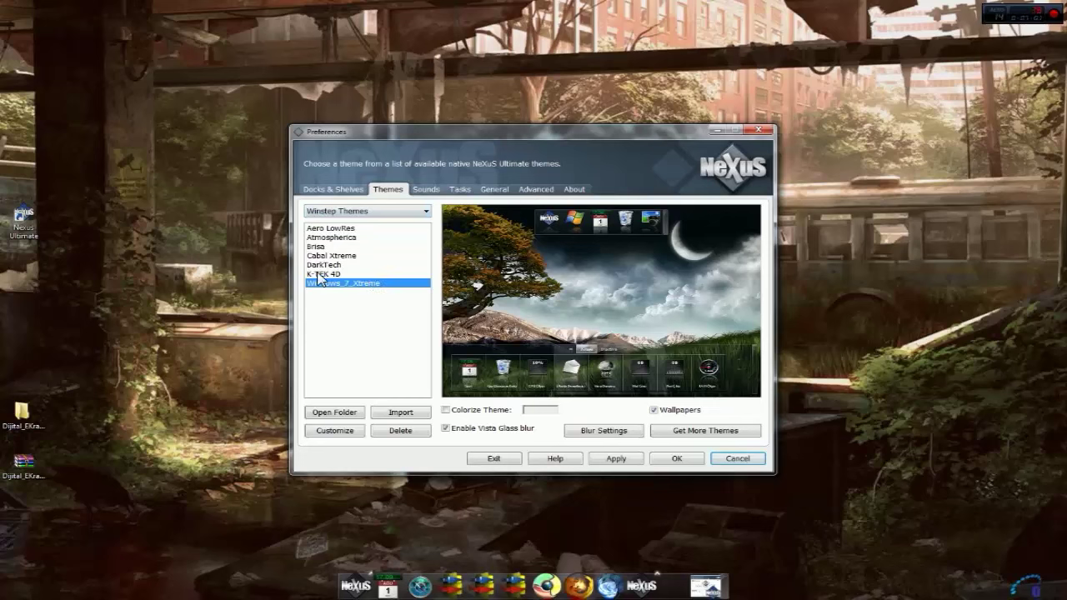
pyautogui.click(345, 213)
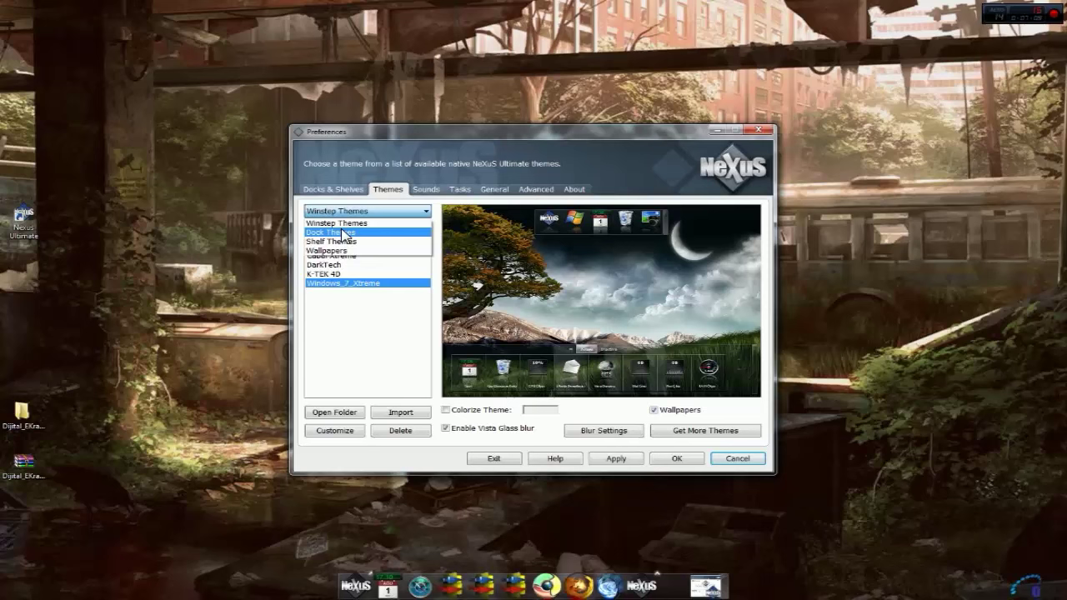
pyautogui.click(341, 234)
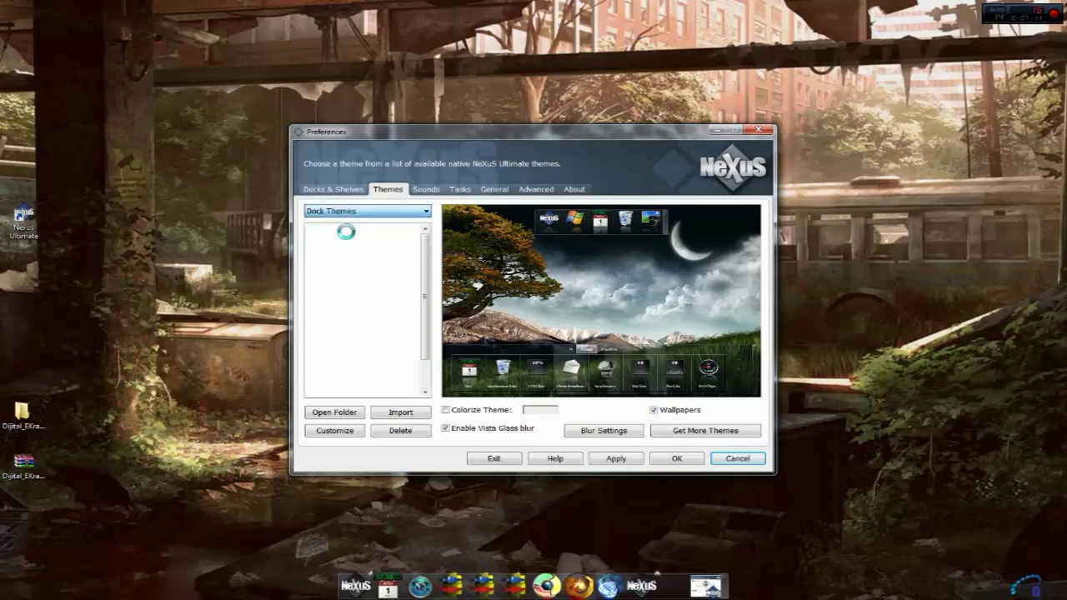
# - Preview dock themes from K-TEK4D3 through Leonida3Dthin, SDVZ1, Stream and TrIbAl, and cancel the preferences without applying any
pyautogui.click(341, 228)
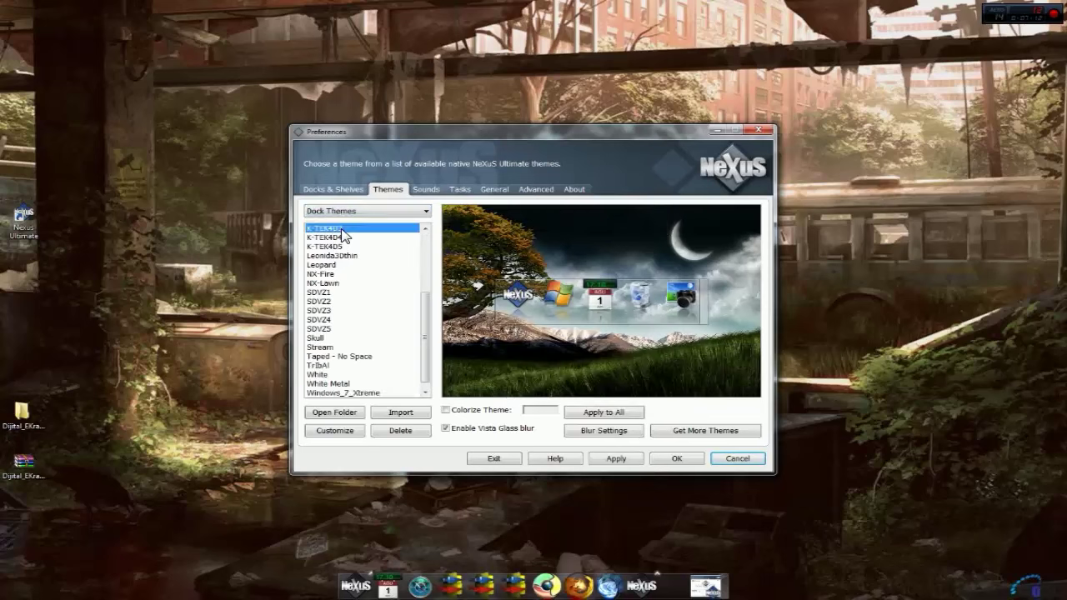
pyautogui.click(337, 237)
pyautogui.click(333, 256)
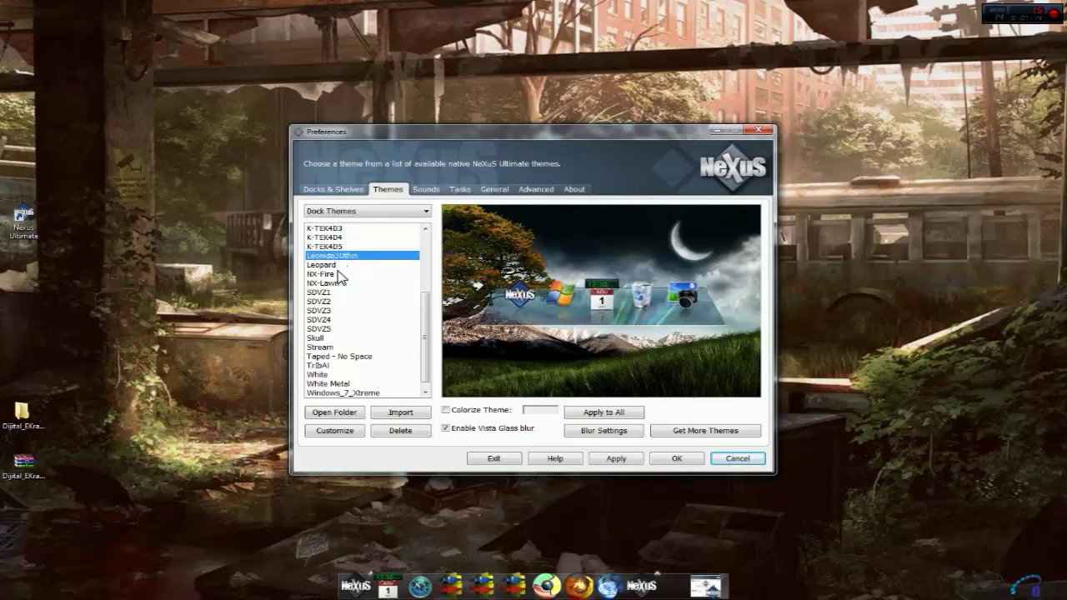
pyautogui.click(339, 274)
pyautogui.click(338, 293)
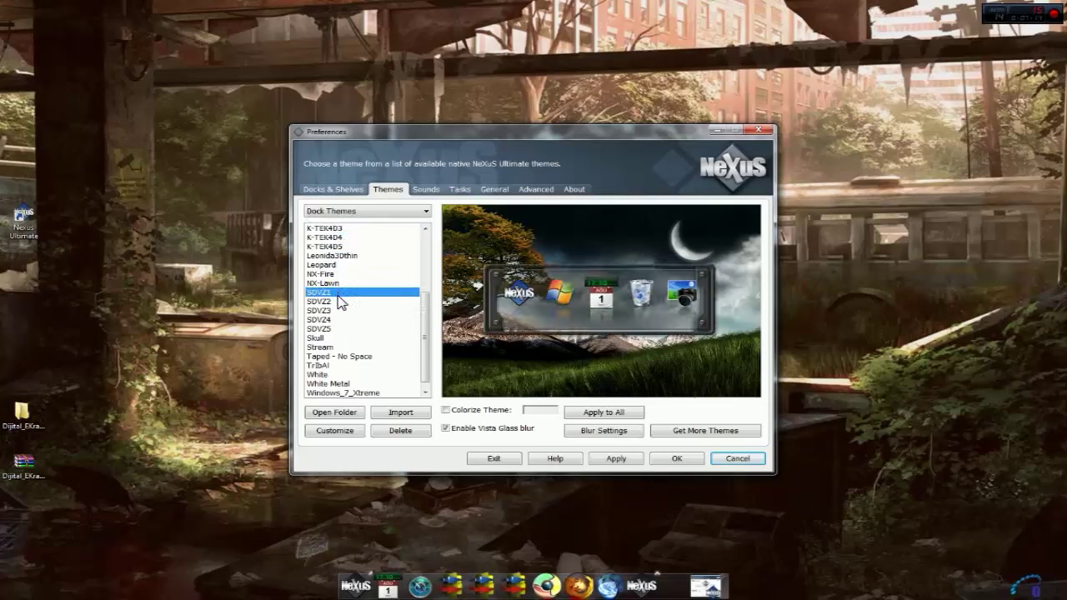
pyautogui.click(344, 310)
pyautogui.click(345, 347)
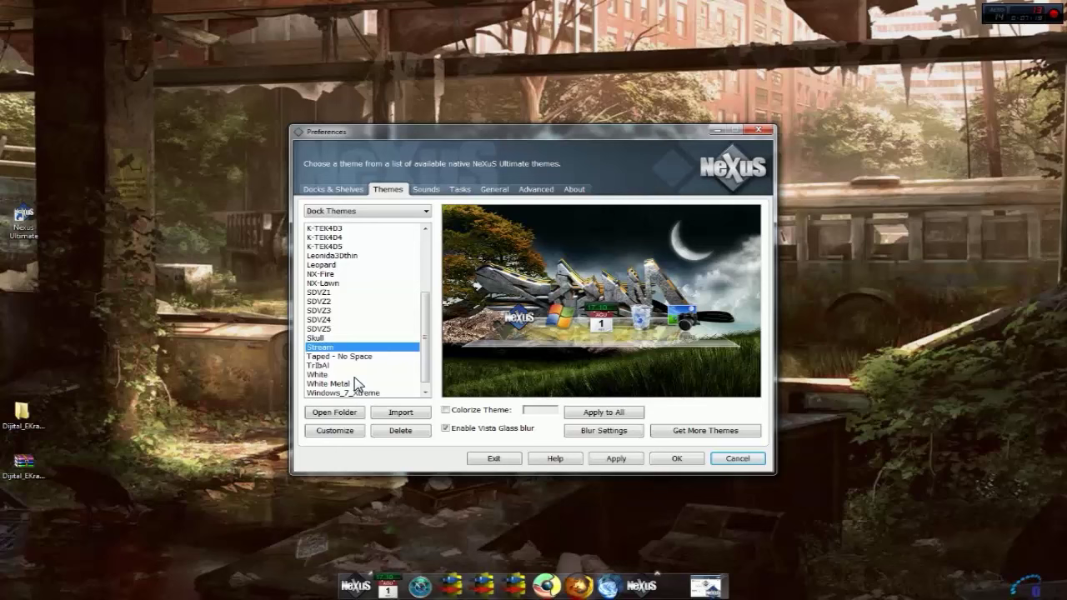
pyautogui.click(325, 367)
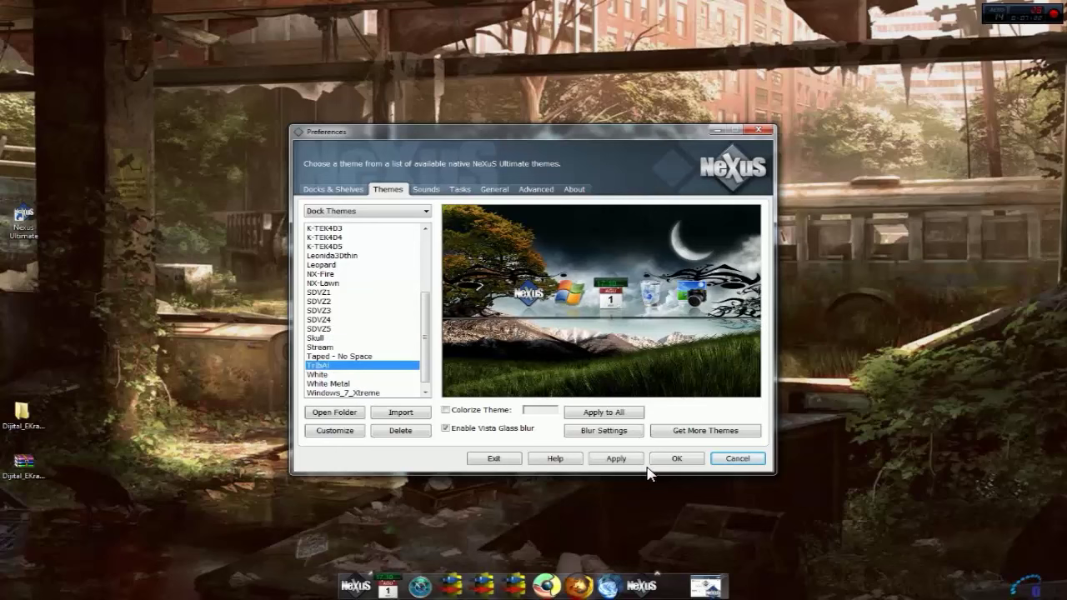
pyautogui.click(734, 458)
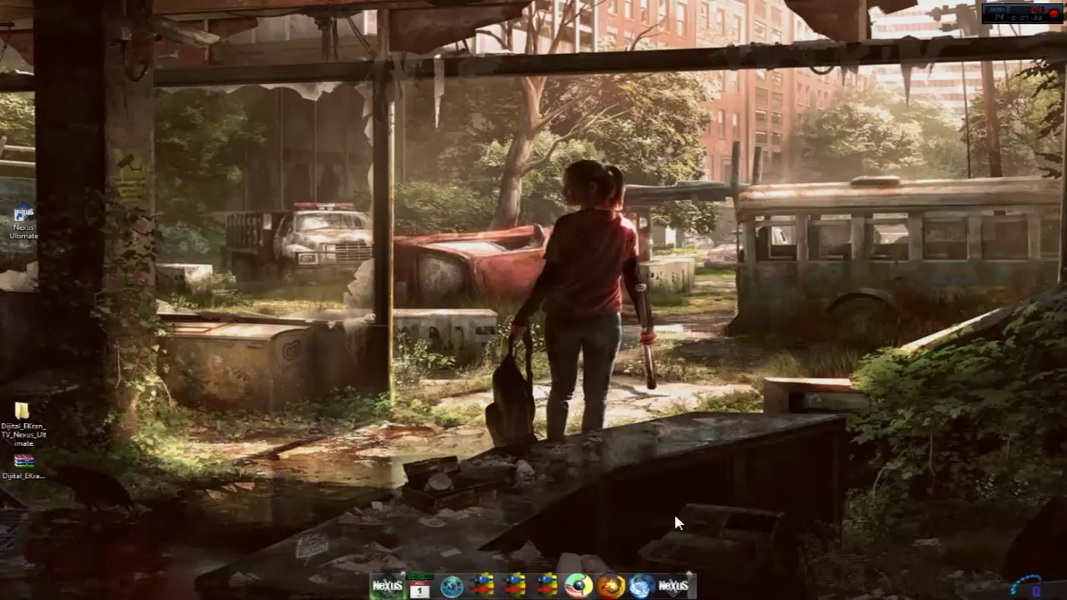
# - Exit NeXuS Ultimate and relaunch it from its desktop shortcut
pyautogui.rightClick(696, 583)
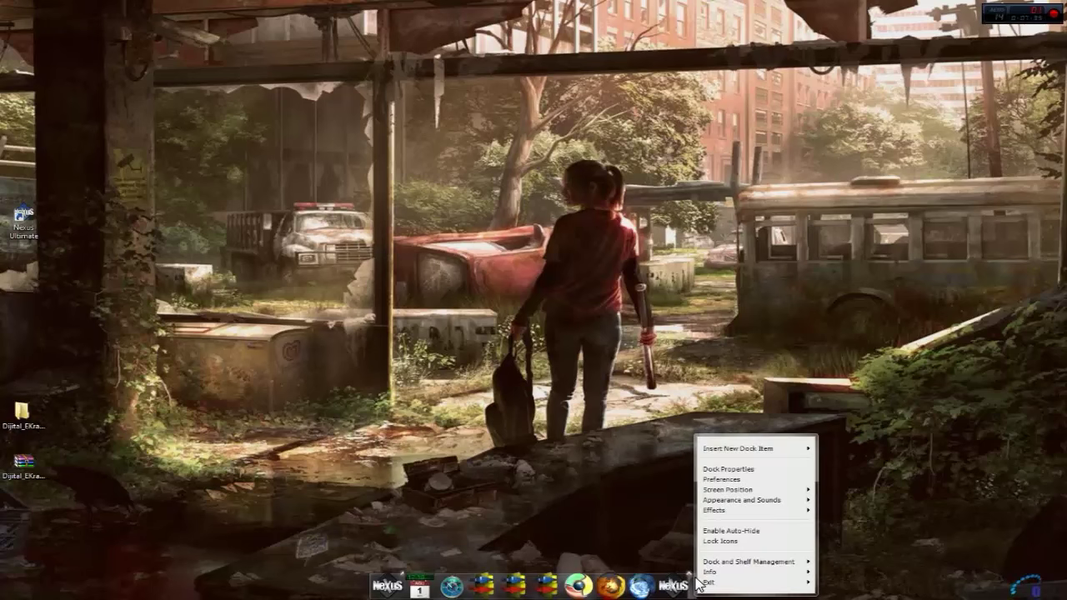
pyautogui.moveTo(713, 582)
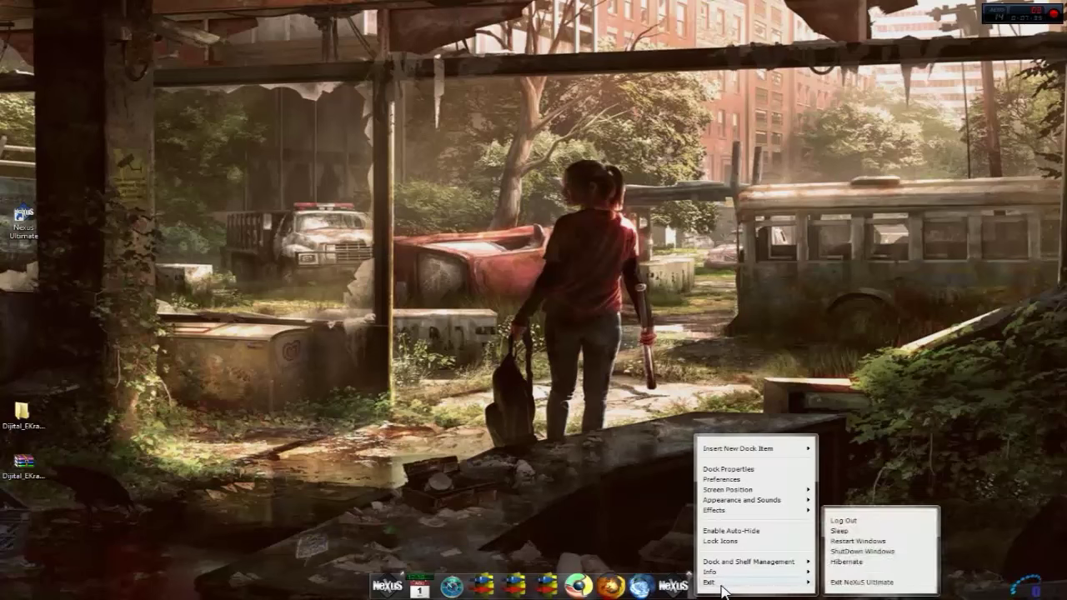
pyautogui.click(864, 583)
pyautogui.click(596, 343)
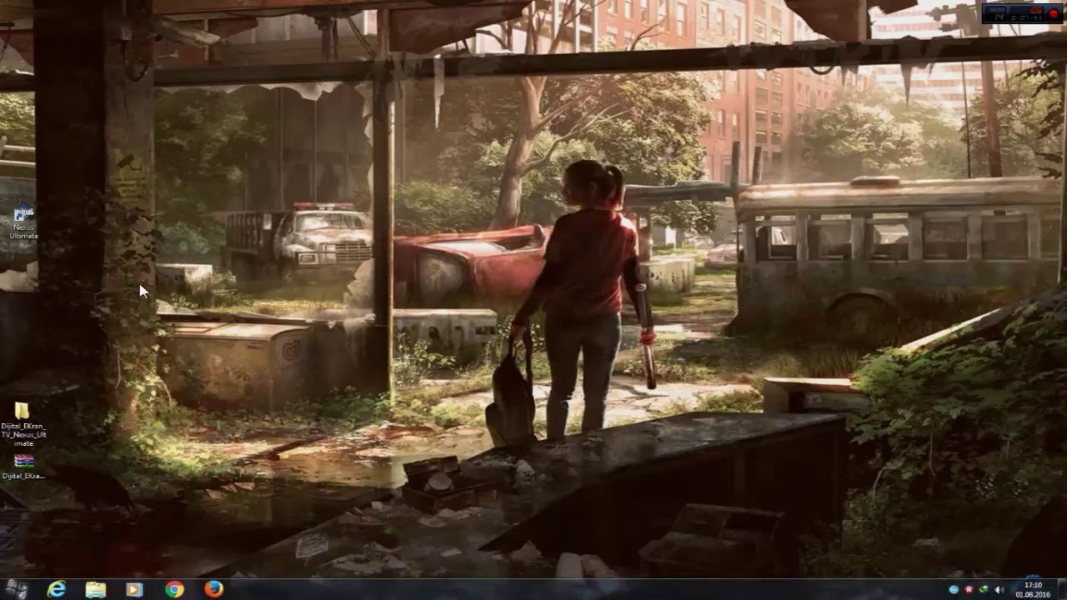
pyautogui.doubleClick(32, 222)
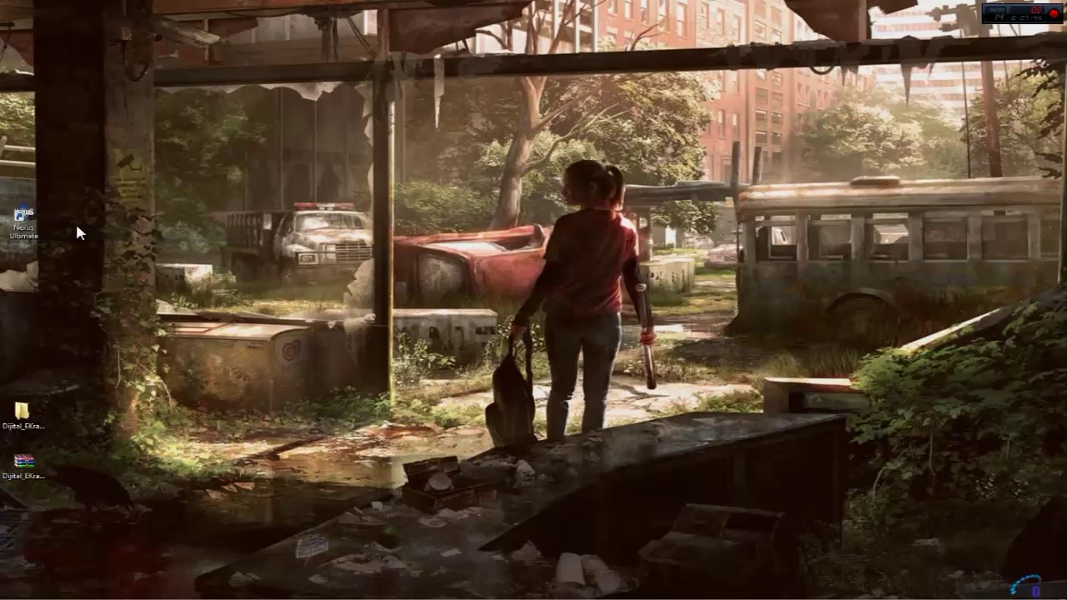
pyautogui.click(26, 220)
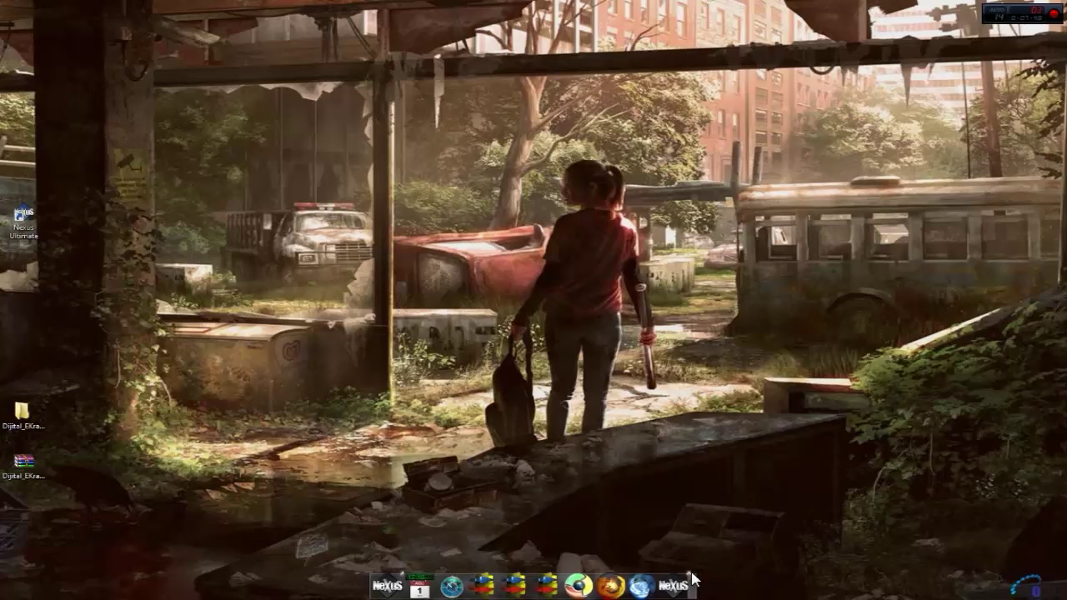
# - Review the Themes, Effects and Appearance settings in the Dock Properties, and close the dialog without changes
pyautogui.rightClick(692, 578)
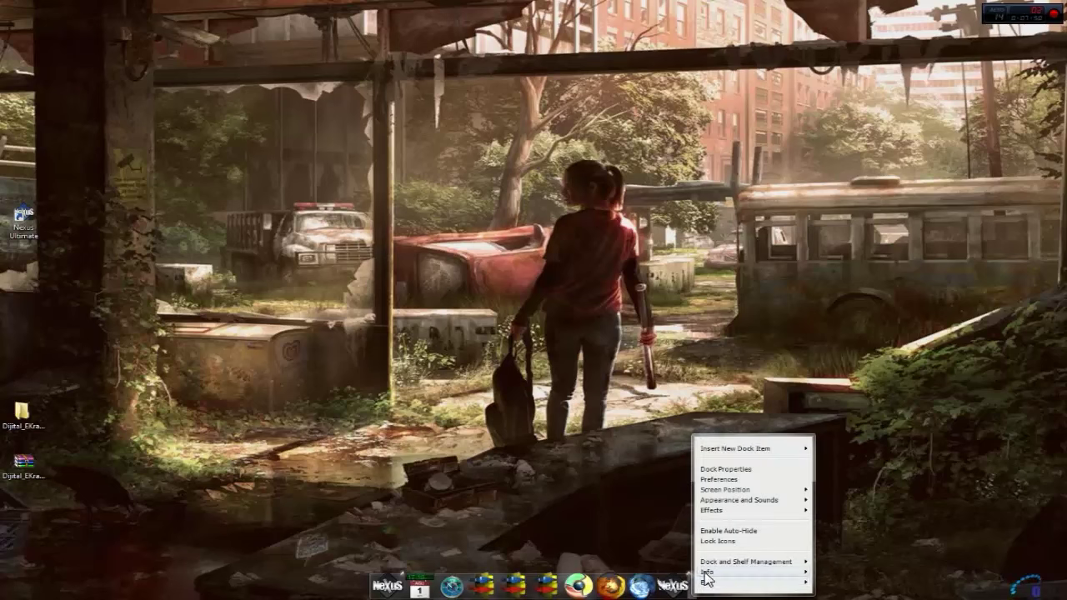
pyautogui.click(727, 470)
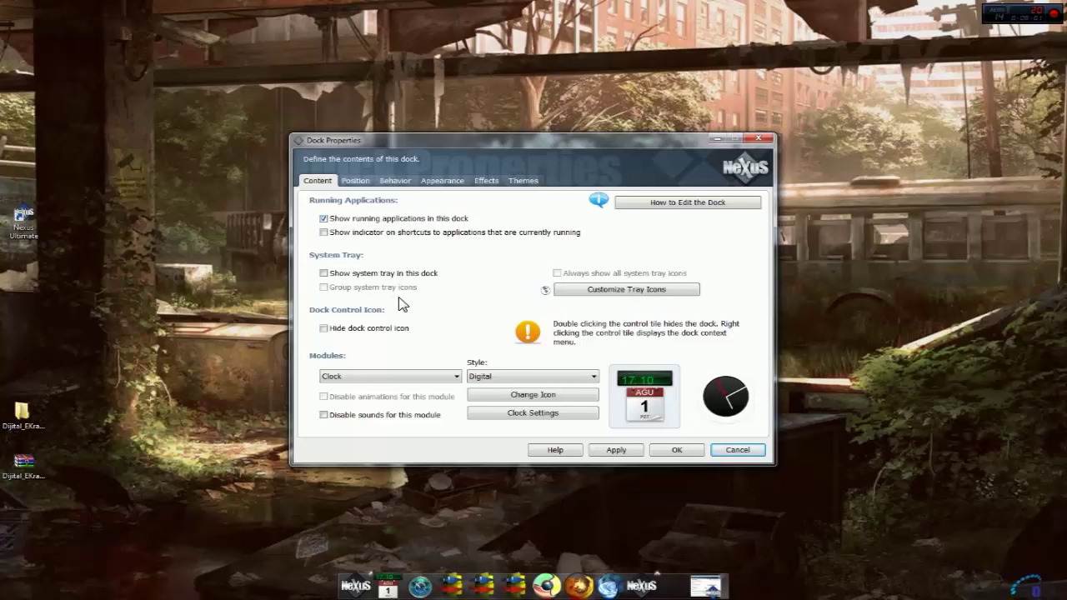
pyautogui.click(524, 181)
pyautogui.click(486, 181)
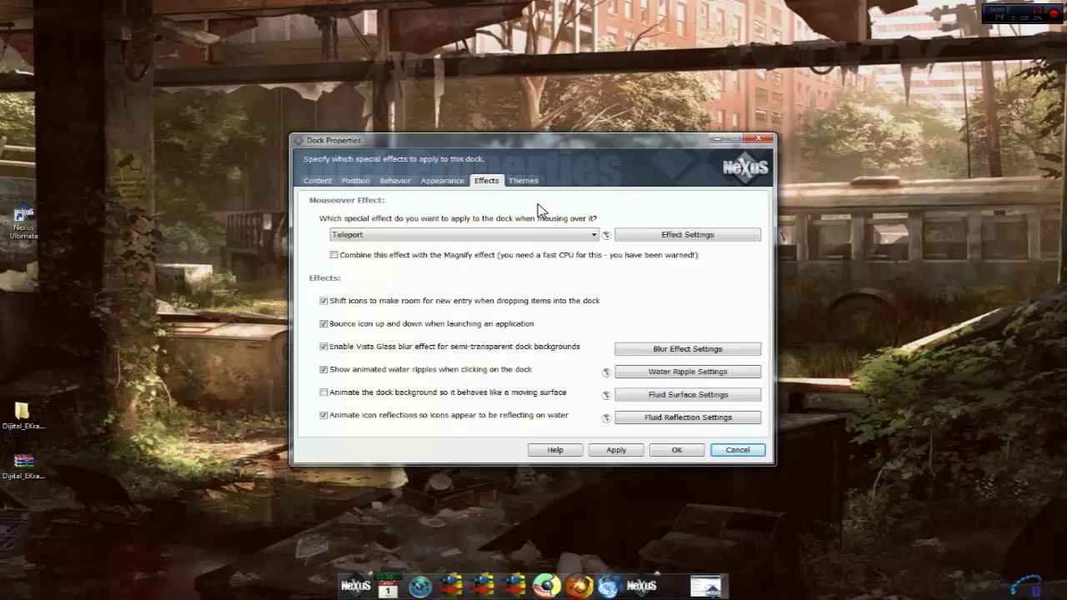
pyautogui.click(456, 184)
pyautogui.click(762, 141)
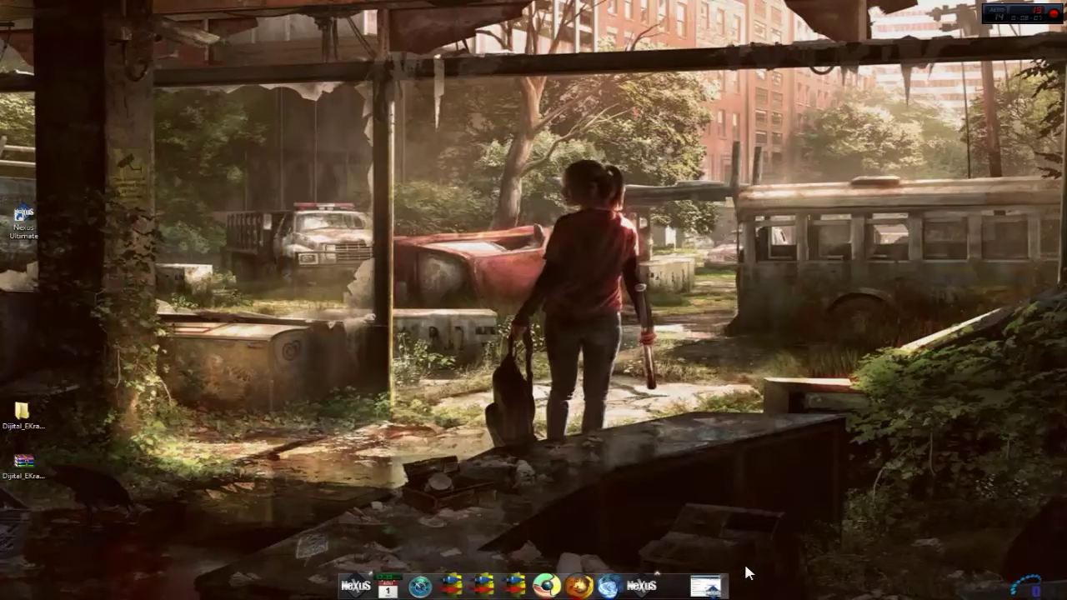
# - Review the Advanced and General settings in the Nexus preferences, including the Windows startup option, and cancel without changes
pyautogui.rightClick(692, 586)
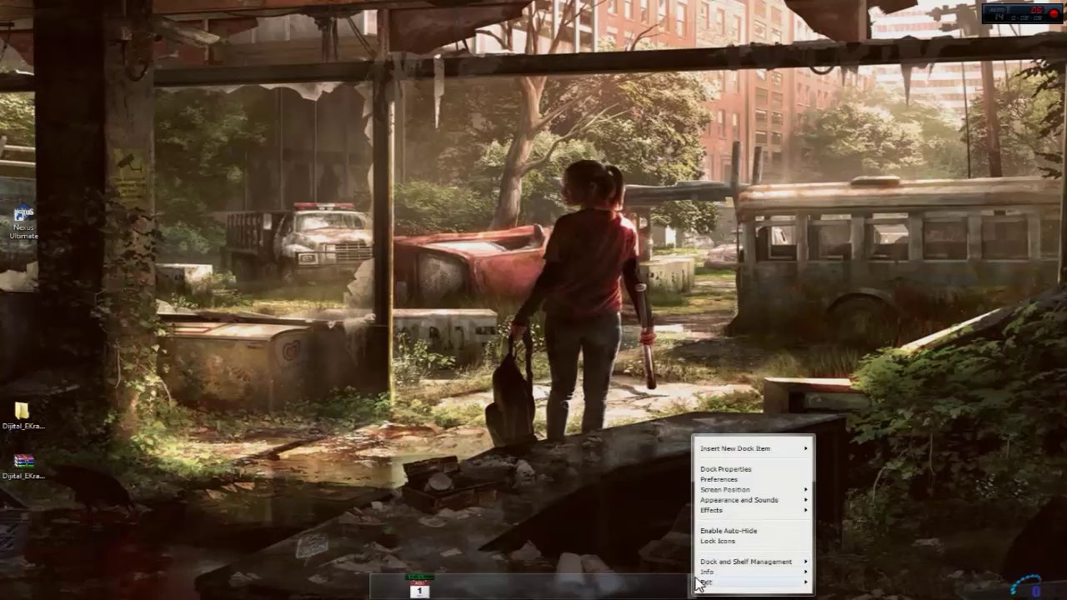
pyautogui.click(726, 480)
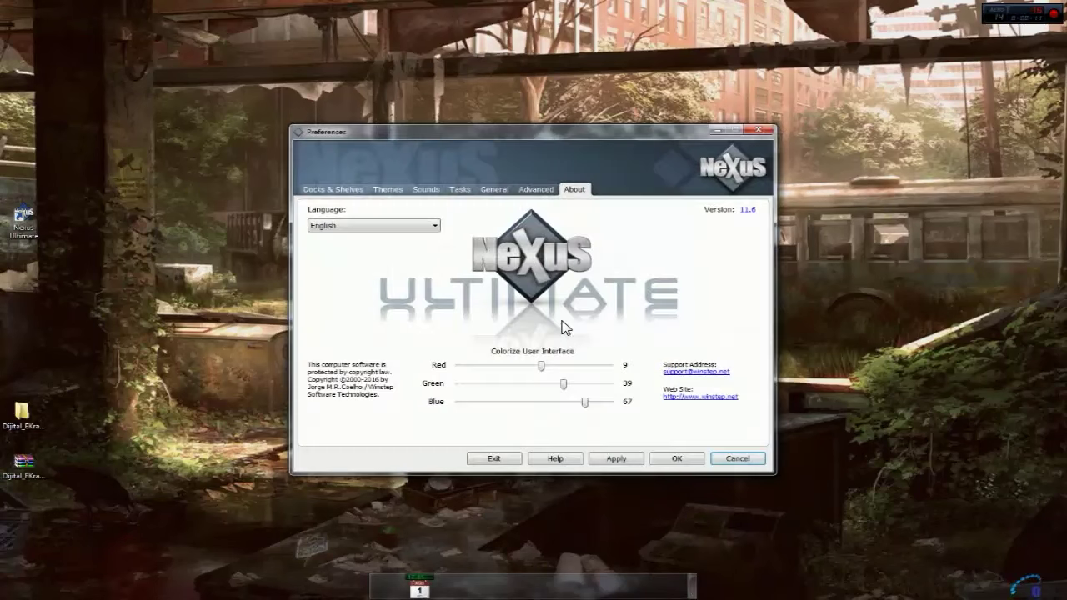
pyautogui.click(535, 191)
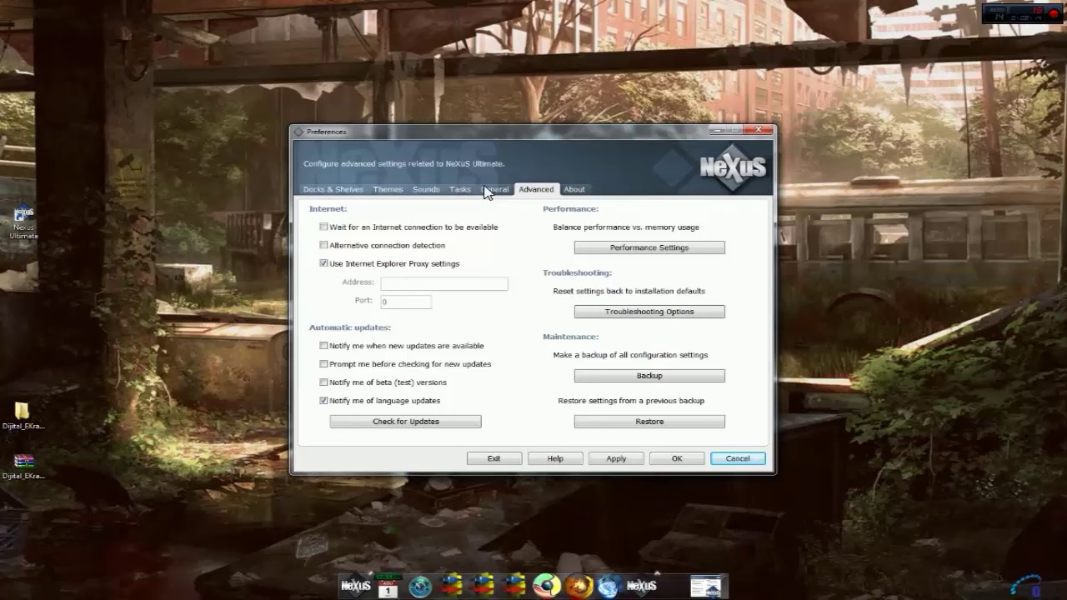
pyautogui.click(494, 191)
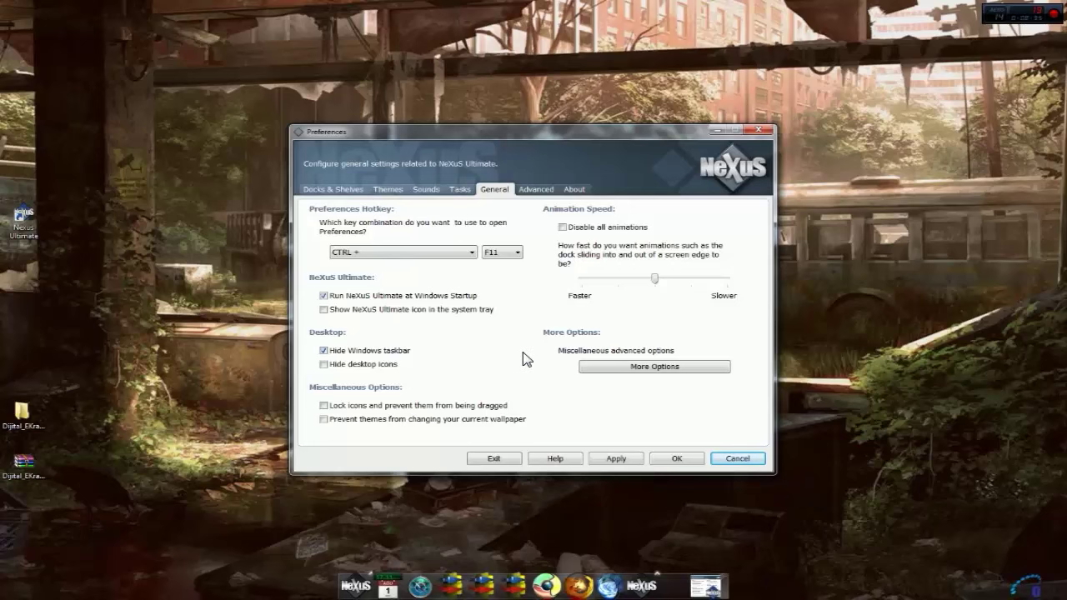
pyautogui.click(730, 462)
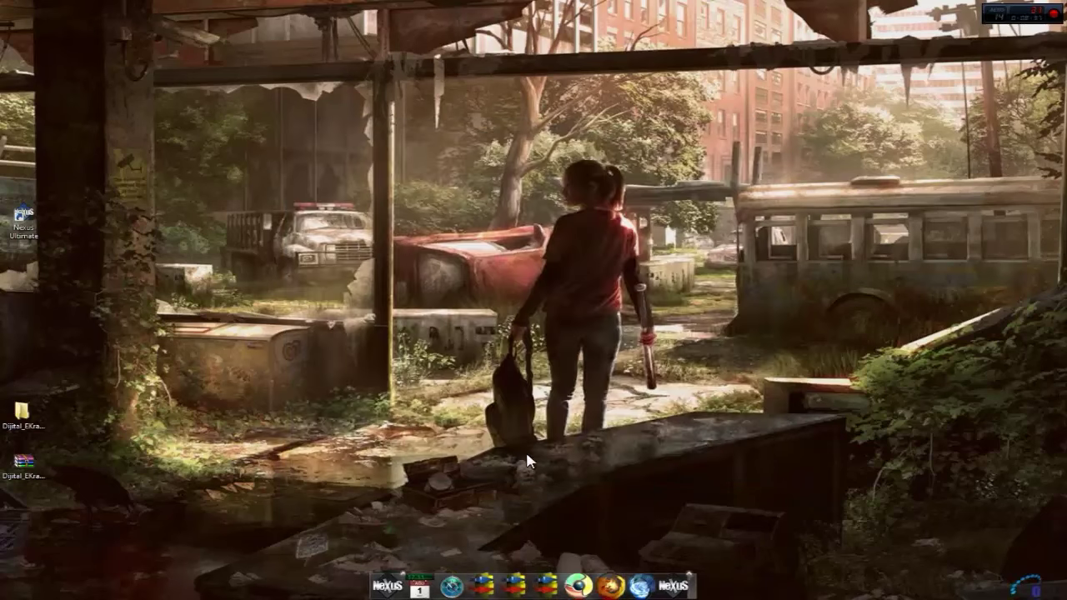
# - Run msconfig to examine the Windows startup items for the NeXuS Ultimate entry, and cancel the system configuration
pyautogui.press('super')
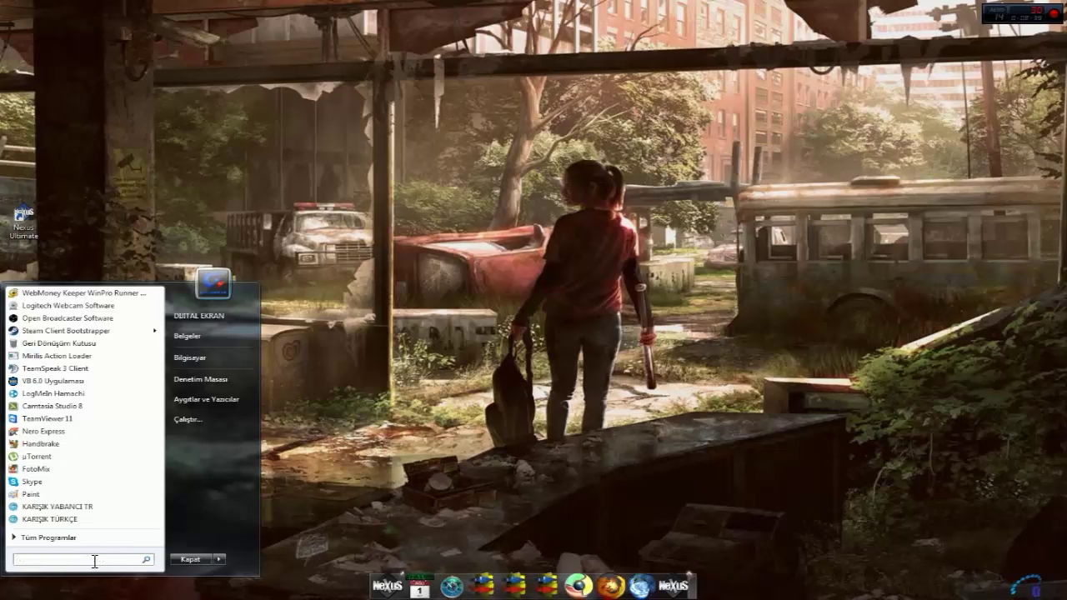
pyautogui.write('msc')
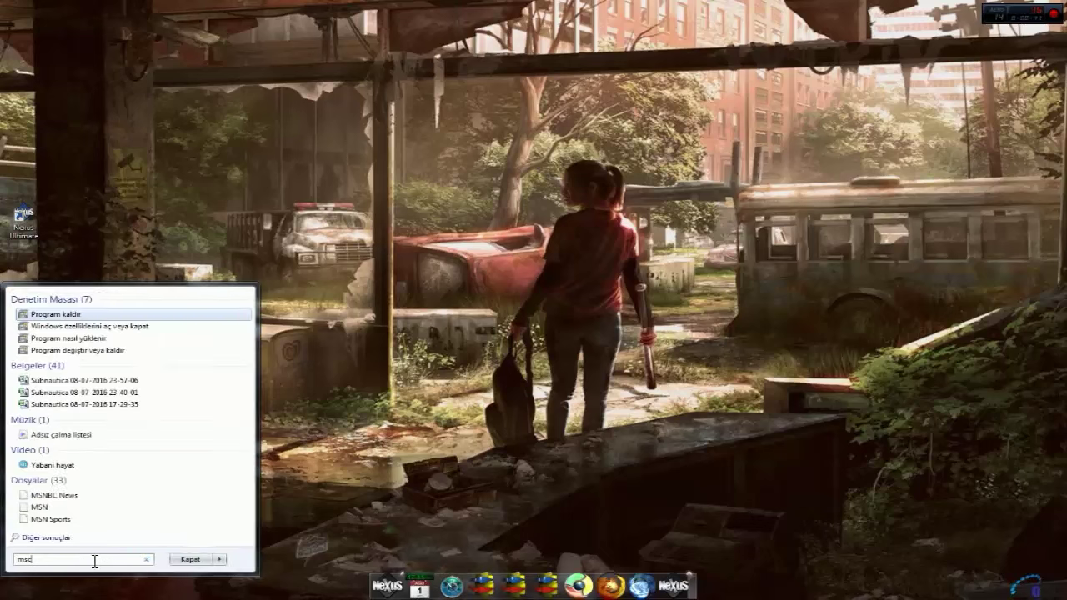
pyautogui.write('onfig')
pyautogui.press('Return')
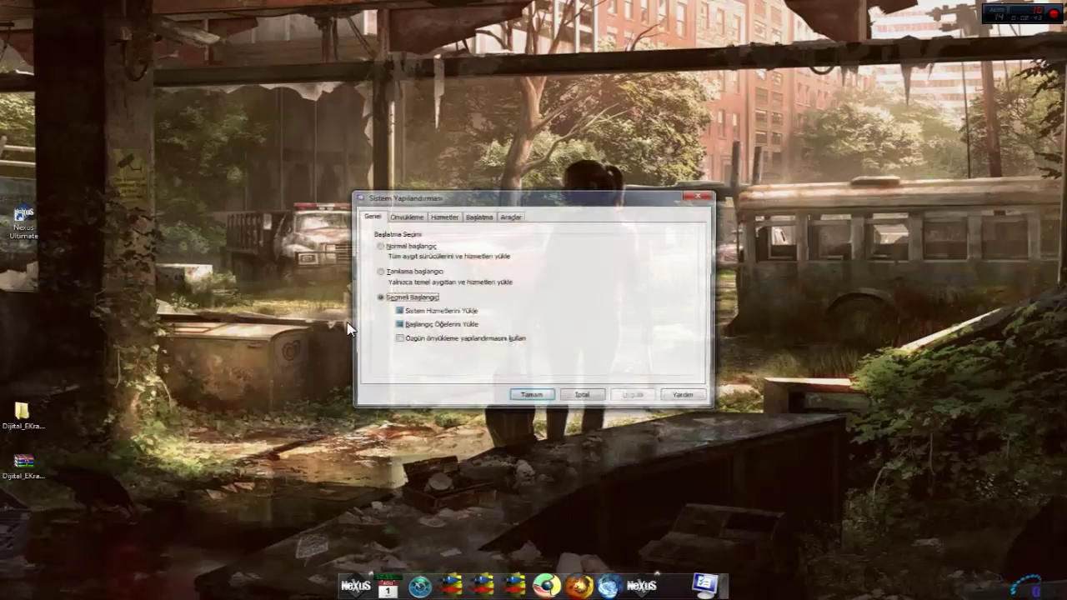
pyautogui.click(478, 218)
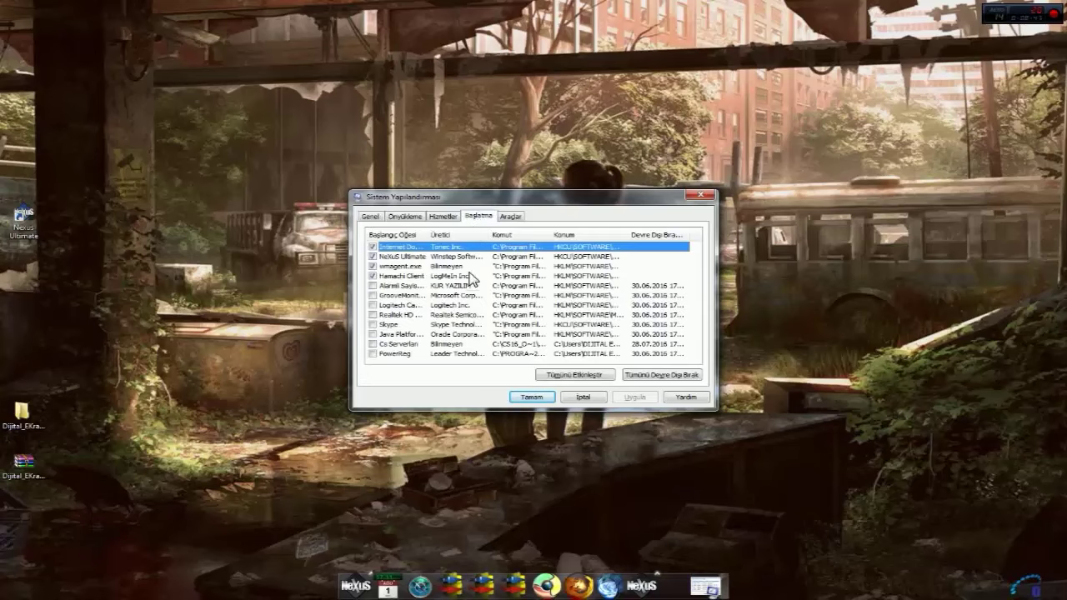
pyautogui.moveTo(549, 235); pyautogui.dragTo(500, 235)
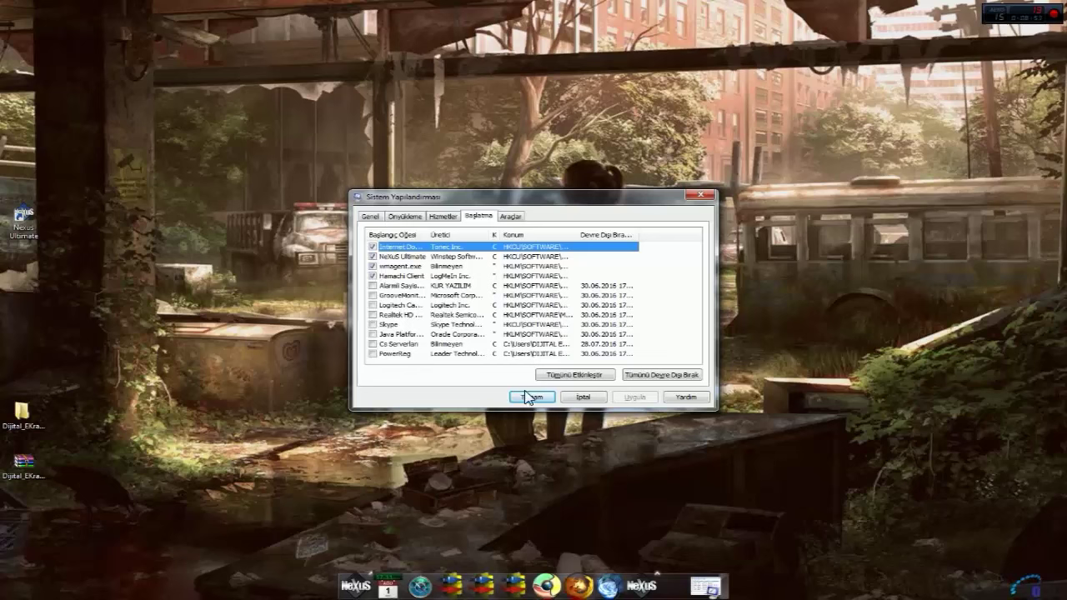
pyautogui.click(568, 398)
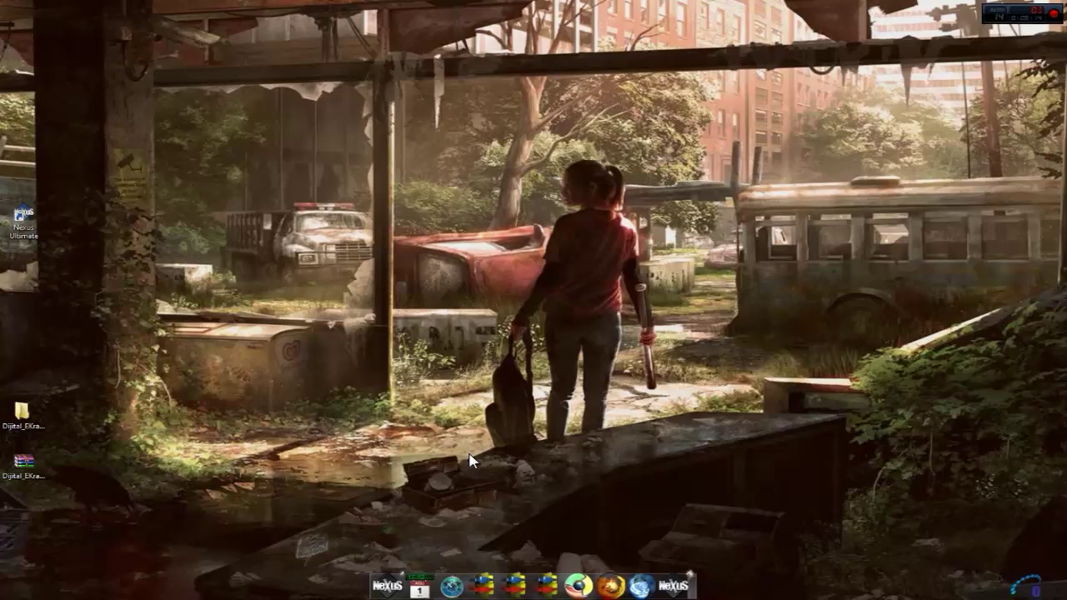
# - Try to add the Nexus Ultimate desktop shortcut to the dock, moving and replacing the existing file of the same name
pyautogui.moveTo(25, 222); pyautogui.dragTo(568, 587)
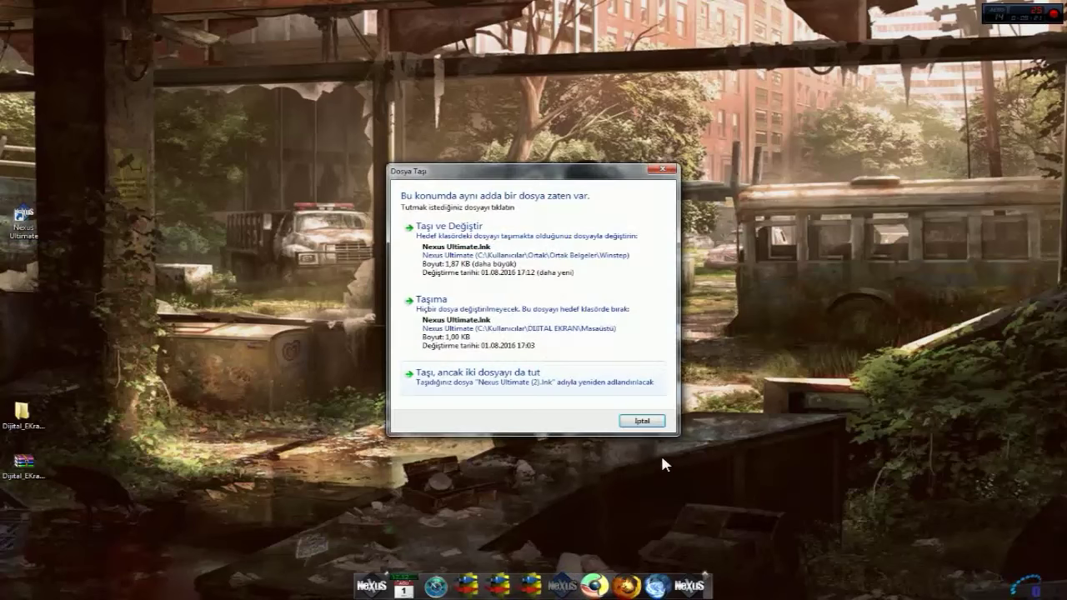
pyautogui.click(444, 254)
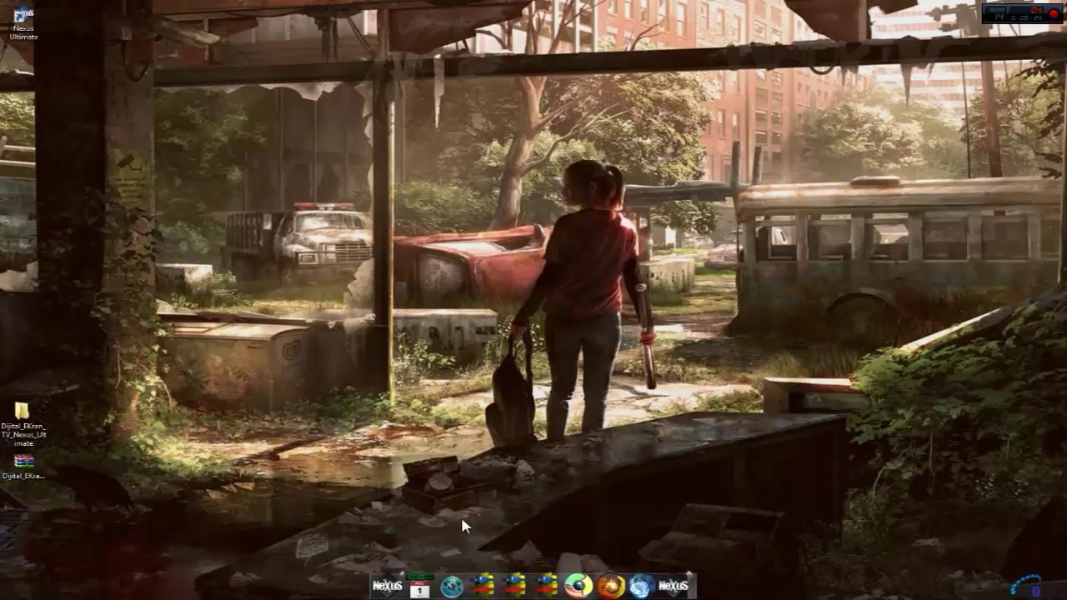
# - Expand the games sub-dock at the dock's end to view its entries, and collapse it again
pyautogui.click(667, 585)
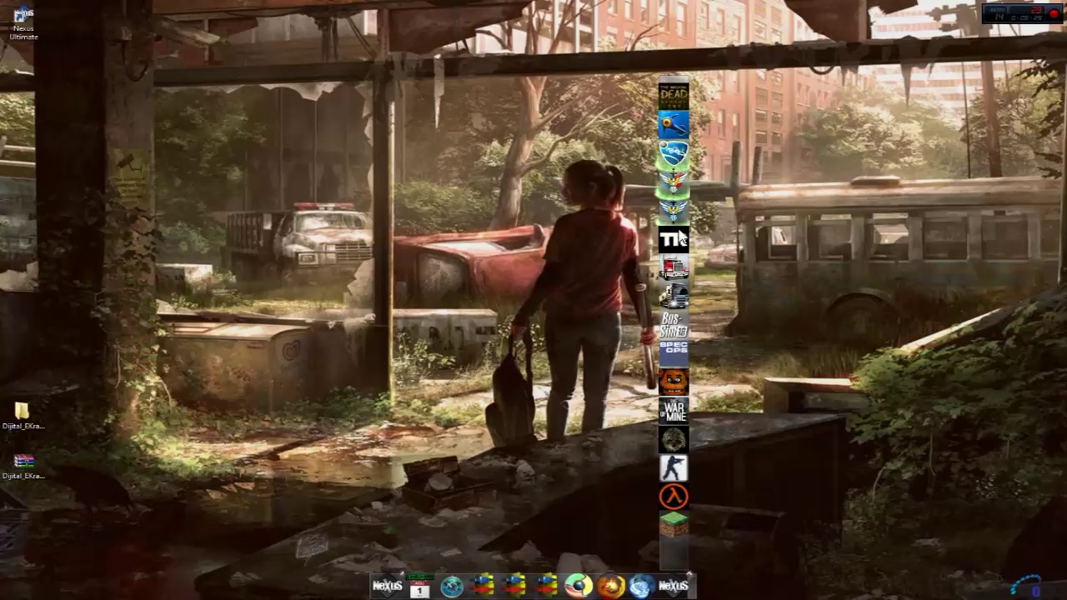
pyautogui.click(567, 485)
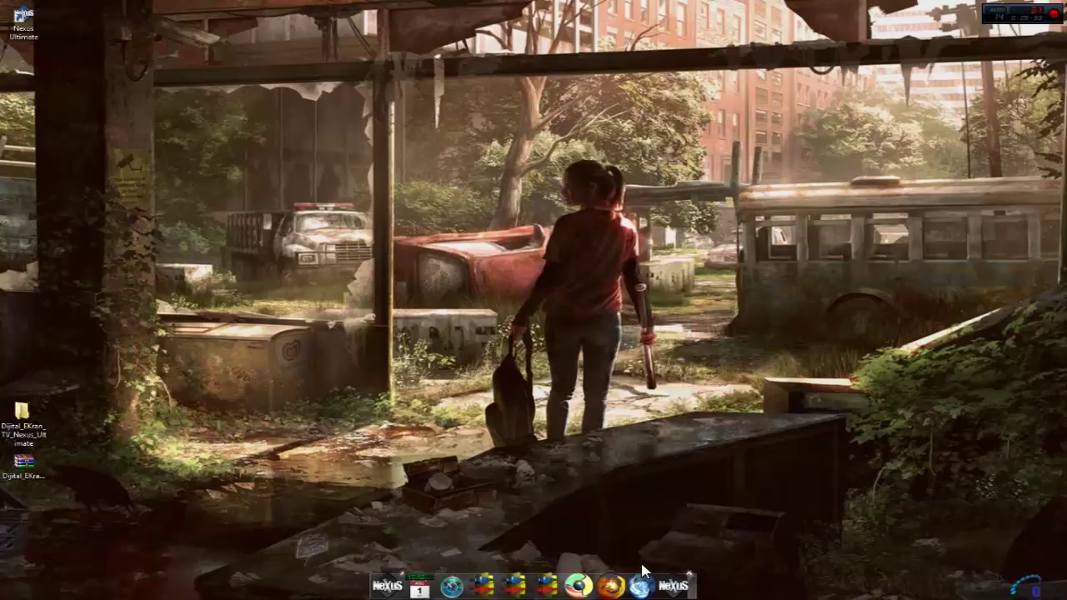
pyautogui.click(677, 584)
pyautogui.click(678, 586)
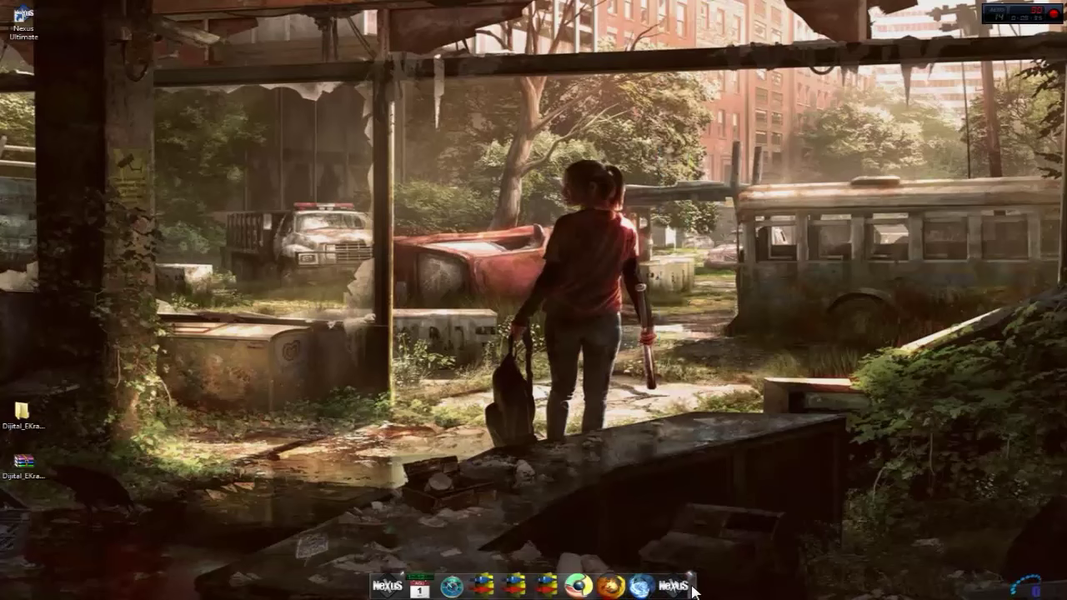
# - Examine the games sub-dock's options for inserting a new dock item such as a Sub-Dock, and briefly expand its entries
pyautogui.rightClick(662, 581)
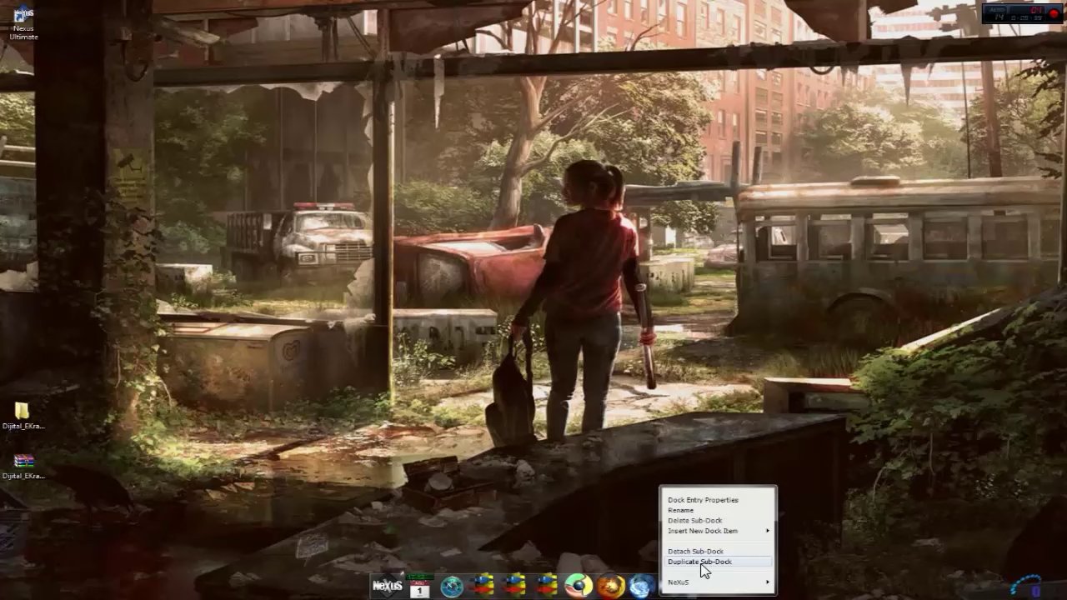
pyautogui.moveTo(707, 585)
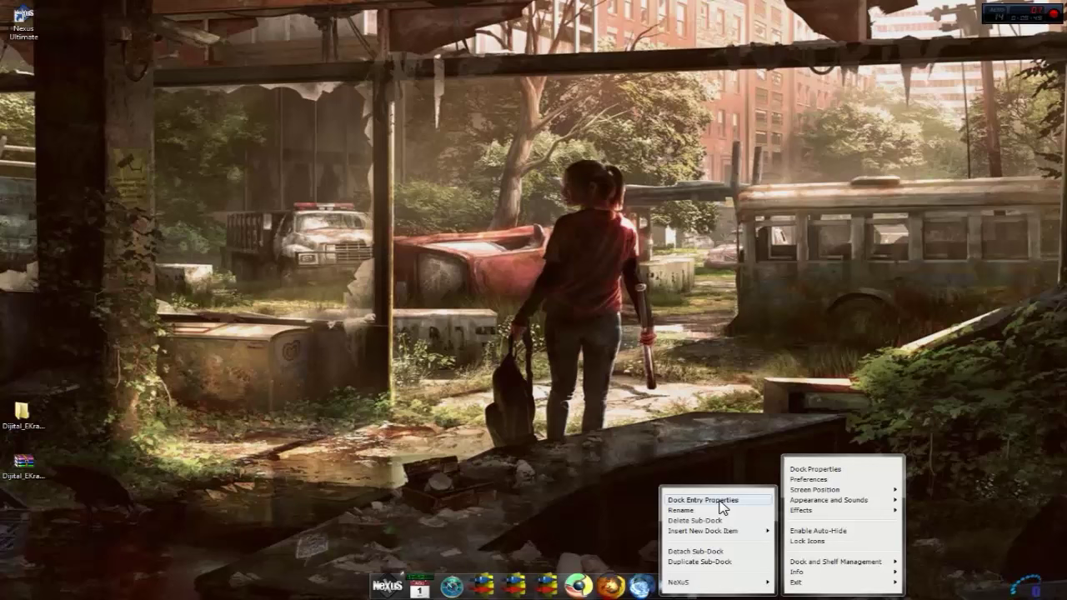
pyautogui.moveTo(728, 532)
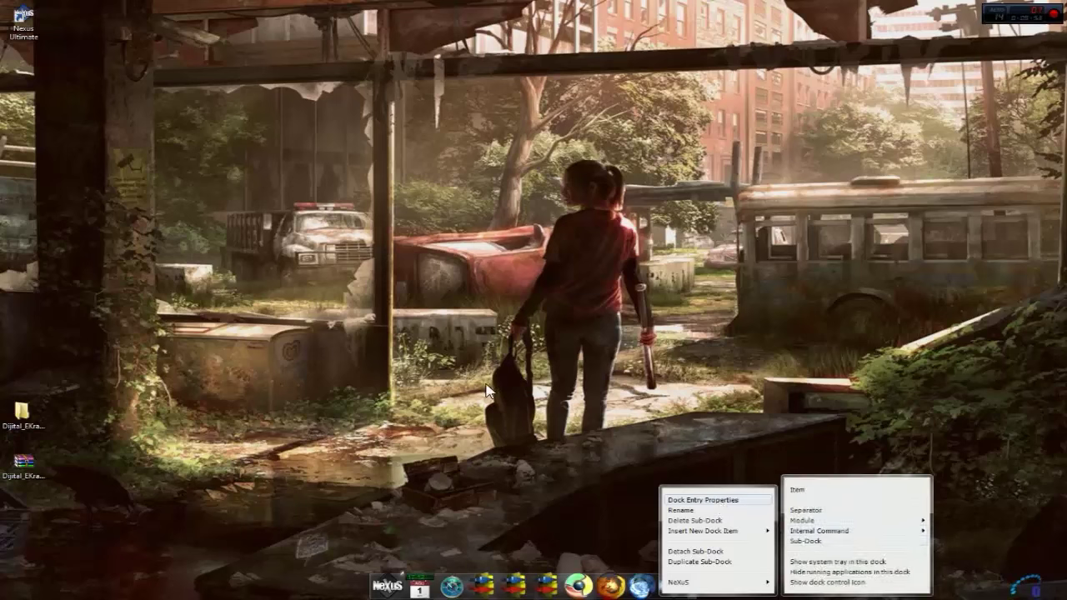
pyautogui.click(804, 541)
pyautogui.click(673, 586)
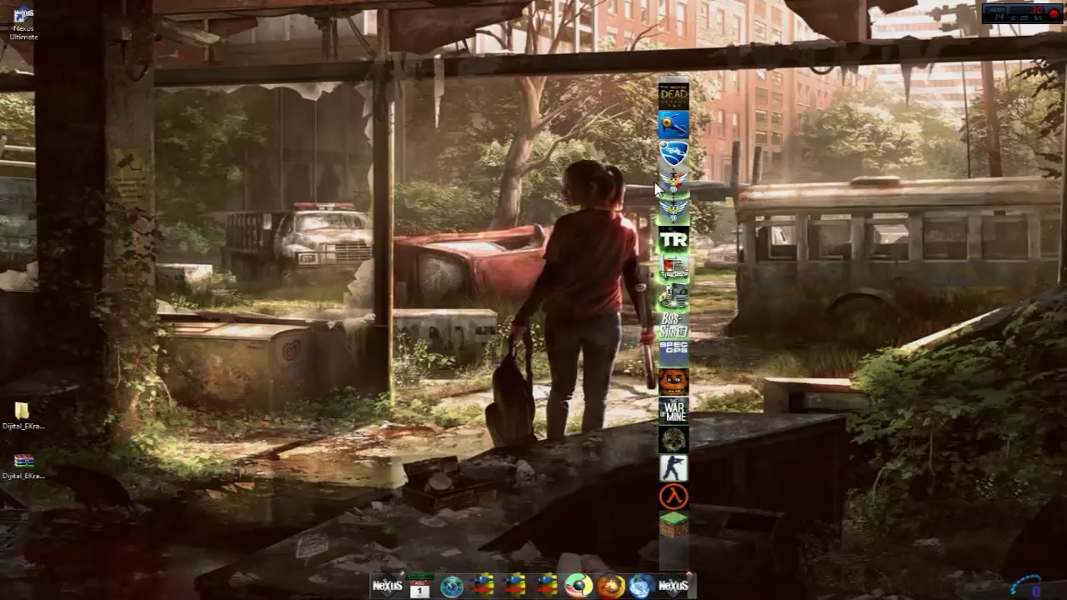
pyautogui.click(342, 420)
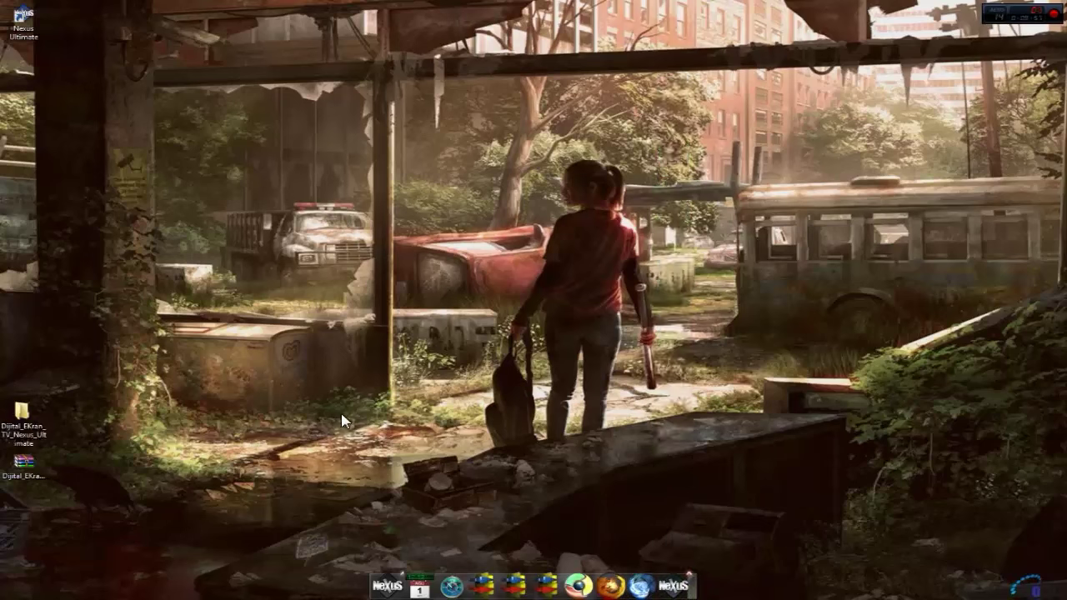